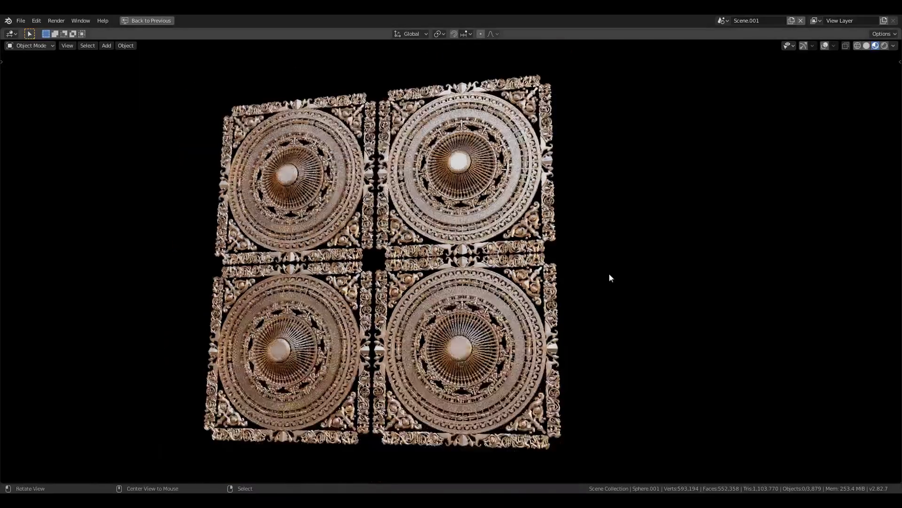
# Examine the four ornamental panels from several angles while switching between viewport shading modes
pyautogui.moveTo(609, 274)
pyautogui.keyDown('alt'); pyautogui.mouseDown()
pyautogui.moveTo(651, 267)
pyautogui.moveTo(606, 272)
pyautogui.mouseUp(); pyautogui.keyUp('alt')
pyautogui.press('z')
pyautogui.click(616, 211)
pyautogui.moveTo(616, 210)
pyautogui.keyDown('alt'); pyautogui.mouseDown()
pyautogui.moveTo(614, 239)
pyautogui.moveTo(667, 246)
pyautogui.mouseUp(); pyautogui.keyUp('alt')
pyautogui.scroll(2, 667, 246)
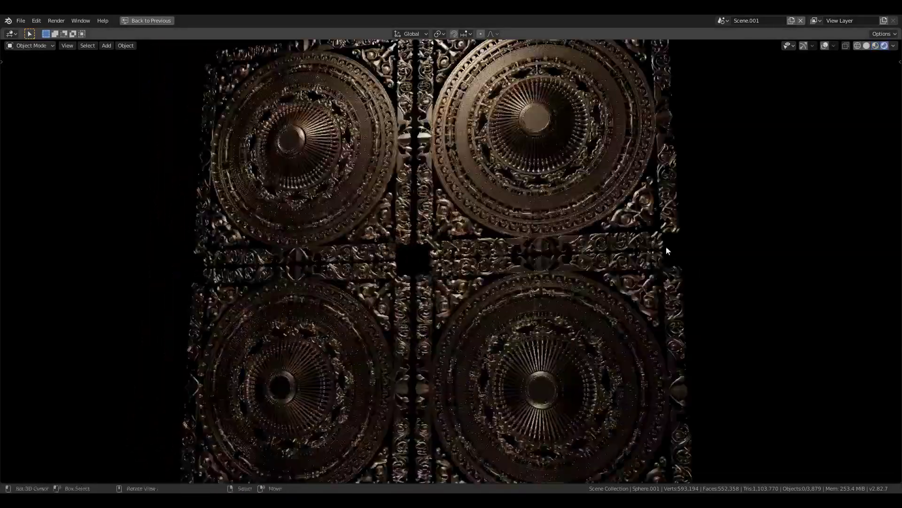
pyautogui.press('z')
pyautogui.click(667, 286)
pyautogui.moveTo(666, 287)
pyautogui.keyDown('alt'); pyautogui.mouseDown()
pyautogui.moveTo(684, 284)
pyautogui.moveTo(663, 309)
pyautogui.mouseUp(); pyautogui.keyUp('alt')
pyautogui.scroll(-1, 685, 284)
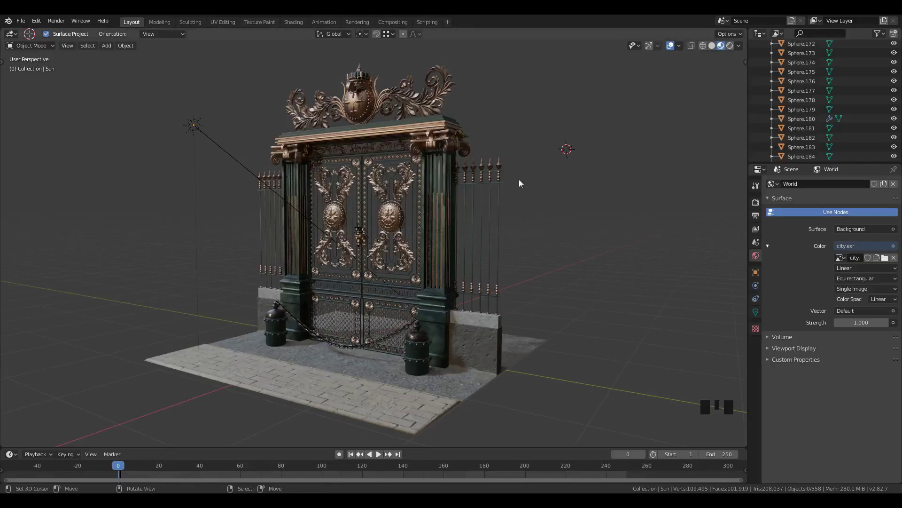
# Duplicate the rosette at the gate door's upper outer corner and move the copy 1.32 m along Y, clear of the gate
pyautogui.moveTo(519, 183); pyautogui.dragTo(395, 255, button='middle')
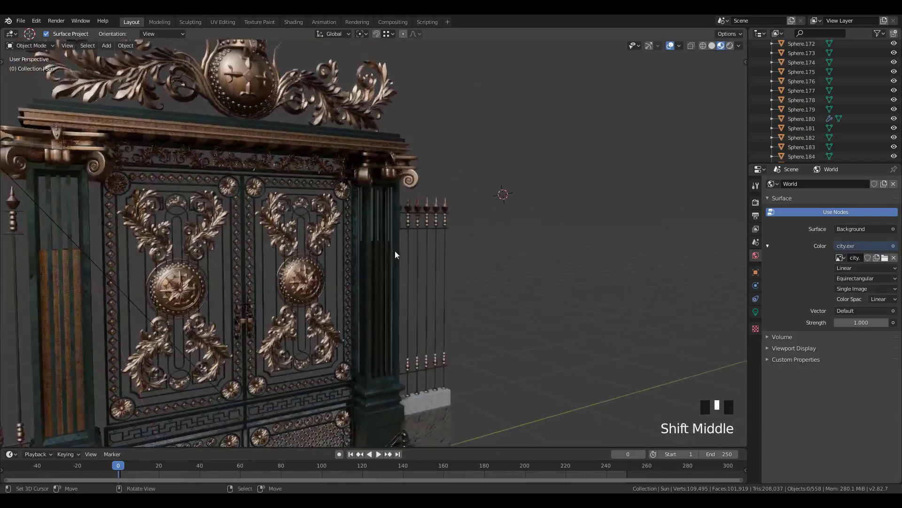
pyautogui.scroll(3, 395, 254)
pyautogui.keyDown('shift'); pyautogui.moveTo(337, 163); pyautogui.dragTo(290, 222, button='middle'); pyautogui.keyUp('shift')
pyautogui.rightClick(271, 216)
pyautogui.hotkey('shift', 'd')
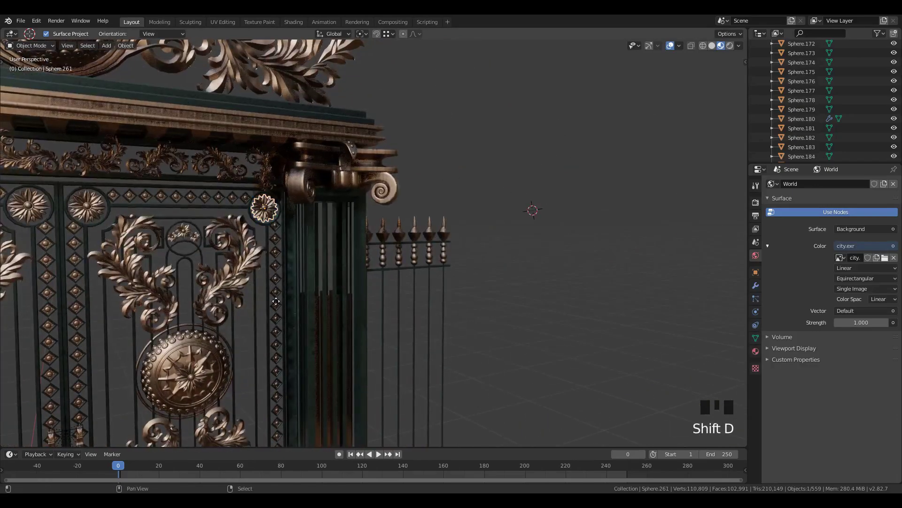
pyautogui.press('x')
pyautogui.press('y')
pyautogui.click(512, 295)
pyautogui.moveTo(536, 281); pyautogui.dragTo(343, 283, button='middle')
pyautogui.scroll(3, 371, 267)
pyautogui.scroll(2, 375, 281)
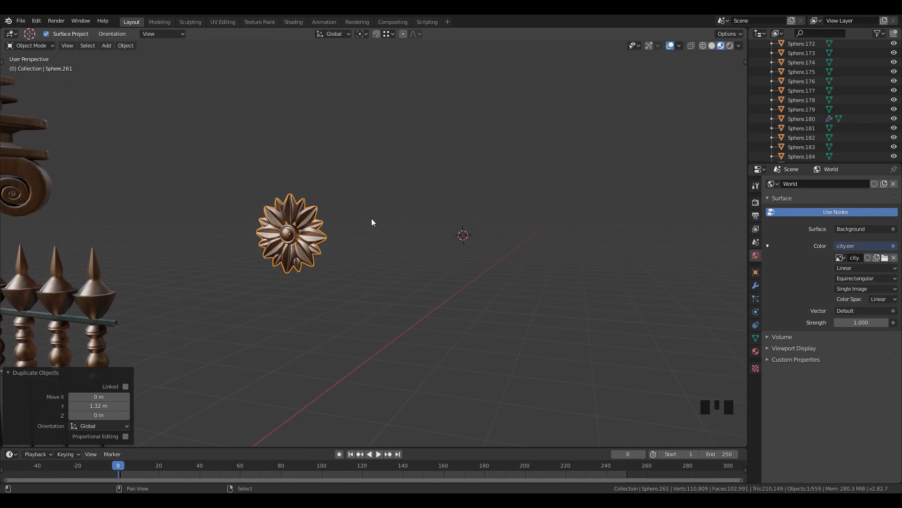
# Add a mesh cylinder with 16 vertices beside the duplicated rosette
pyautogui.hotkey('shift', 'a')
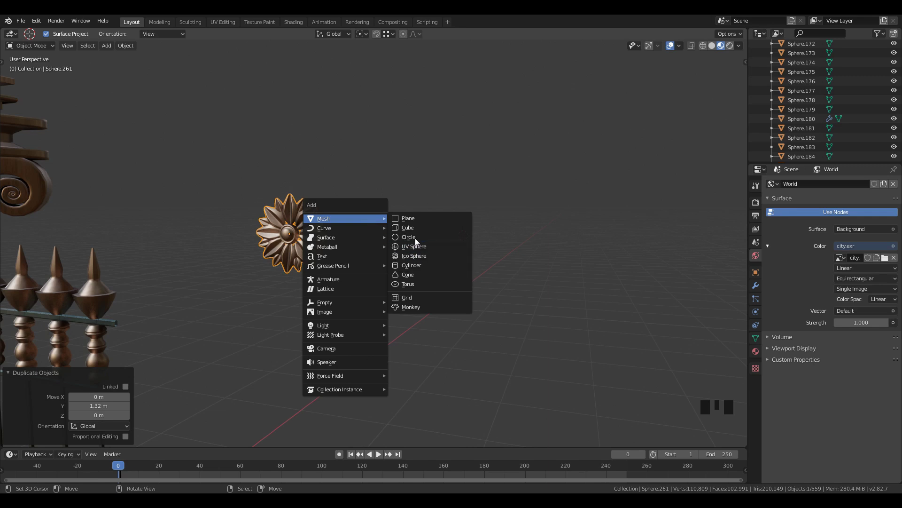
pyautogui.click(413, 266)
pyautogui.moveTo(411, 266); pyautogui.dragTo(387, 280, button='middle')
pyautogui.scroll(-6, 384, 277)
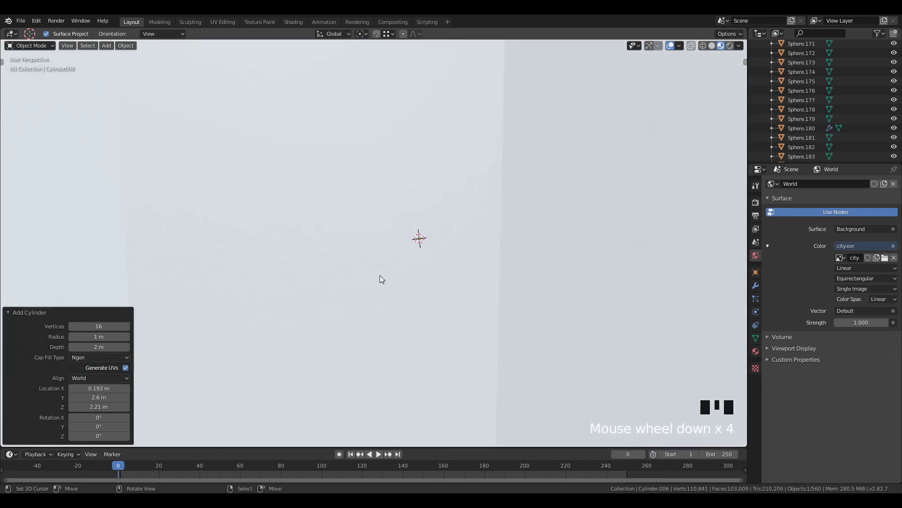
pyautogui.click(101, 325)
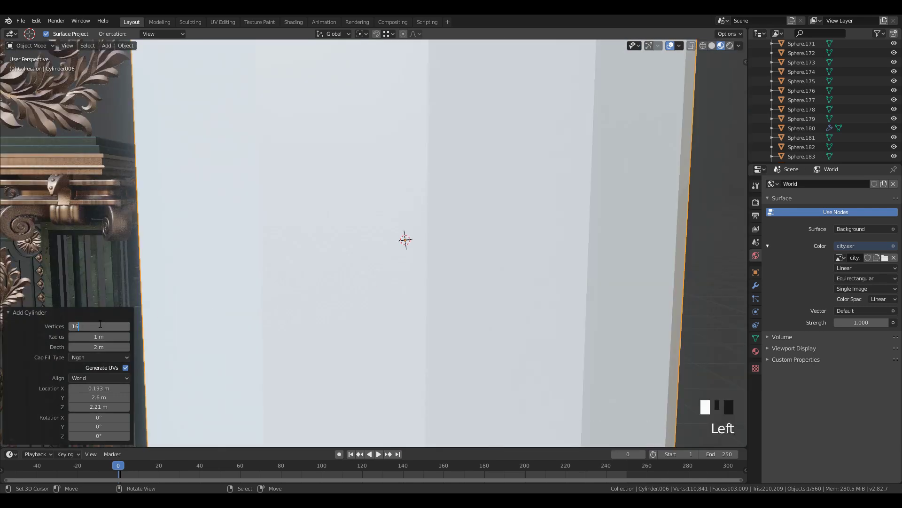
pyautogui.write('16')
pyautogui.click(33, 342)
pyautogui.scroll(-2, 431, 261)
# Rotate the cylinder's mesh 90° about the Y axis in Edit Mode
pyautogui.press('Tab')
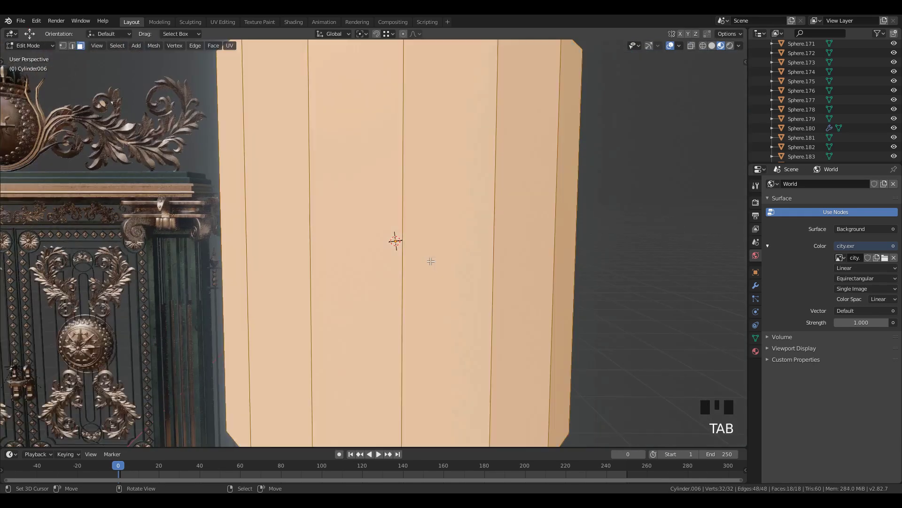
pyautogui.write('r')
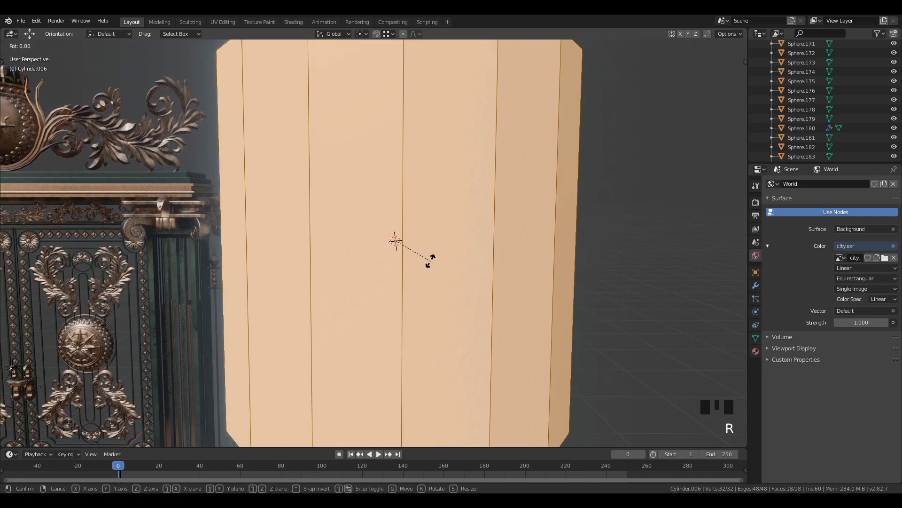
pyautogui.write('90y')
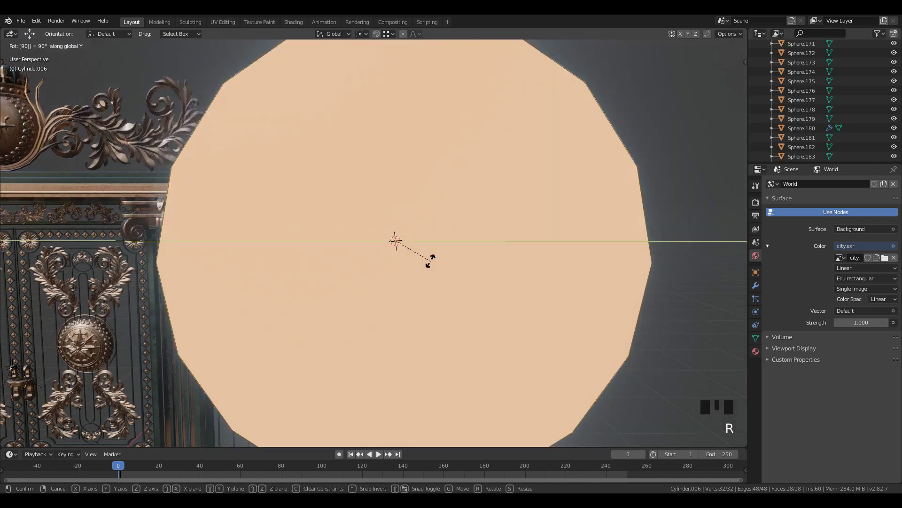
pyautogui.press('Return')
# Scale the cylinder's mesh down in passes, starting with a factor of about 0.195, until it is much smaller than the rosette
pyautogui.press('s')
pyautogui.click(407, 275)
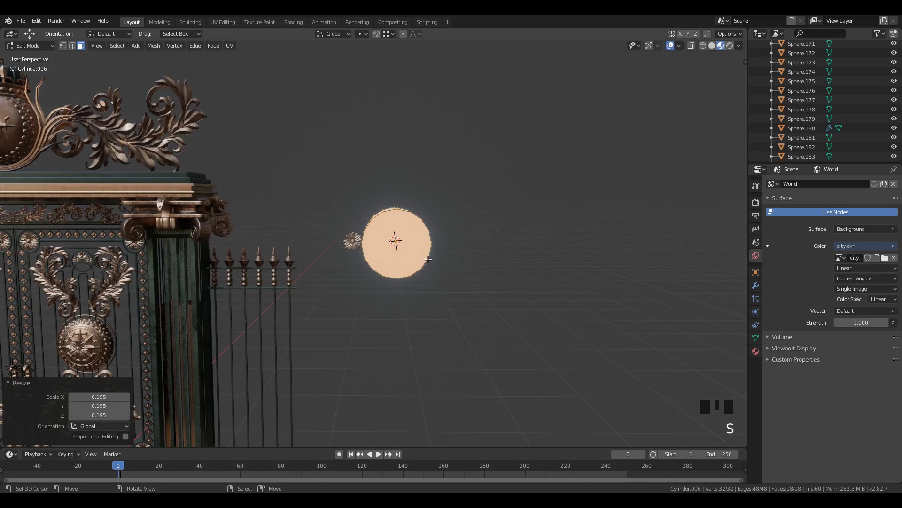
pyautogui.scroll(8, 372, 243)
pyautogui.press('s')
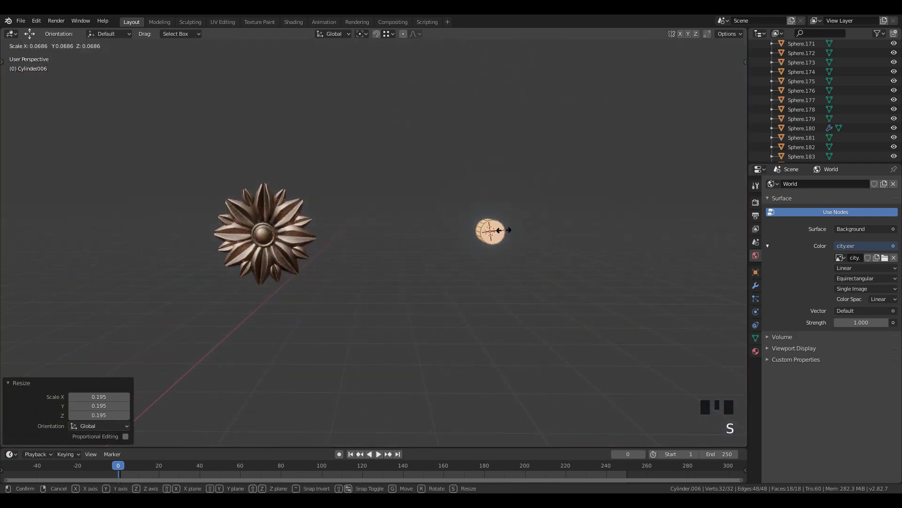
pyautogui.click(509, 227)
pyautogui.keyDown('shift'); pyautogui.moveTo(568, 258); pyautogui.dragTo(426, 270, button='middle'); pyautogui.keyUp('shift')
pyautogui.scroll(2, 544, 305)
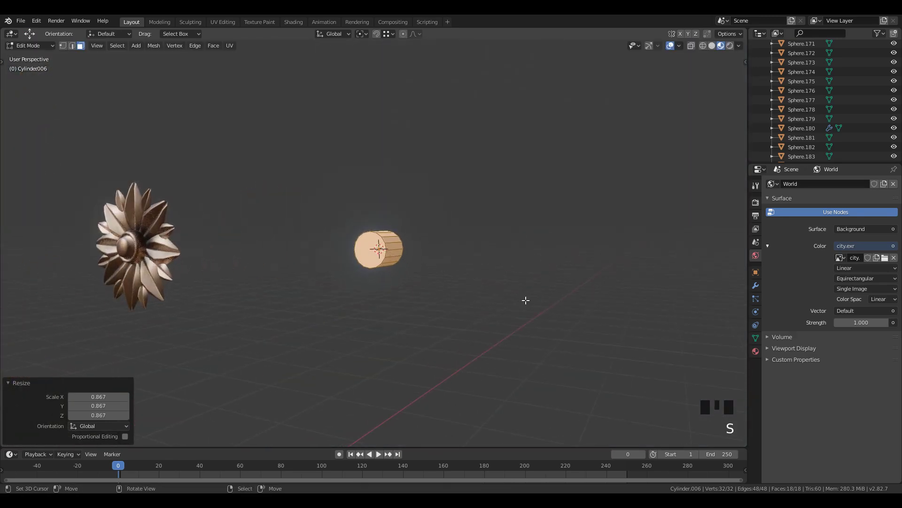
pyautogui.scroll(-2, 526, 300)
# Inset the cylinder's front cap face four times into concentric rings, the first about 0.0021 m and the last about 0.0009 m thick
pyautogui.press('KP_Decimal')
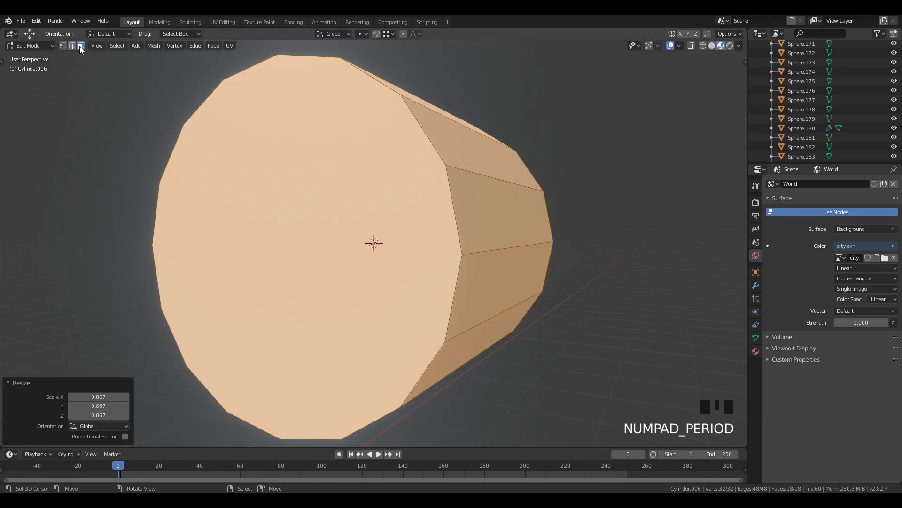
pyautogui.click(81, 46)
pyautogui.rightClick(306, 246)
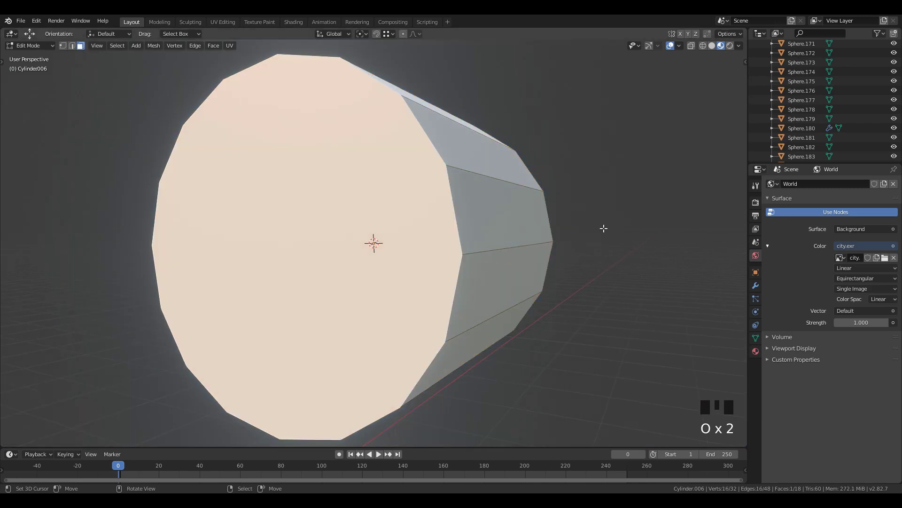
pyautogui.press('i')
pyautogui.click(569, 241)
pyautogui.press('i')
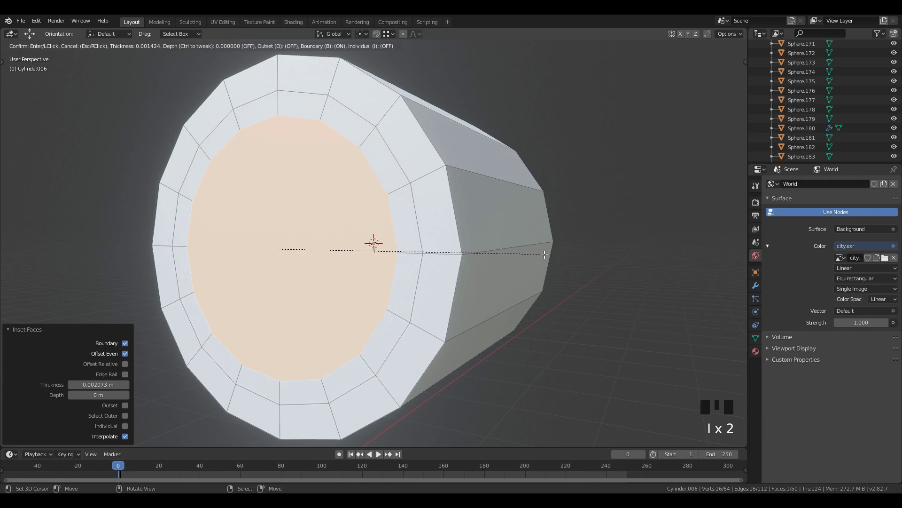
pyautogui.click(541, 255)
pyautogui.press('i')
pyautogui.click(501, 259)
pyautogui.press('i')
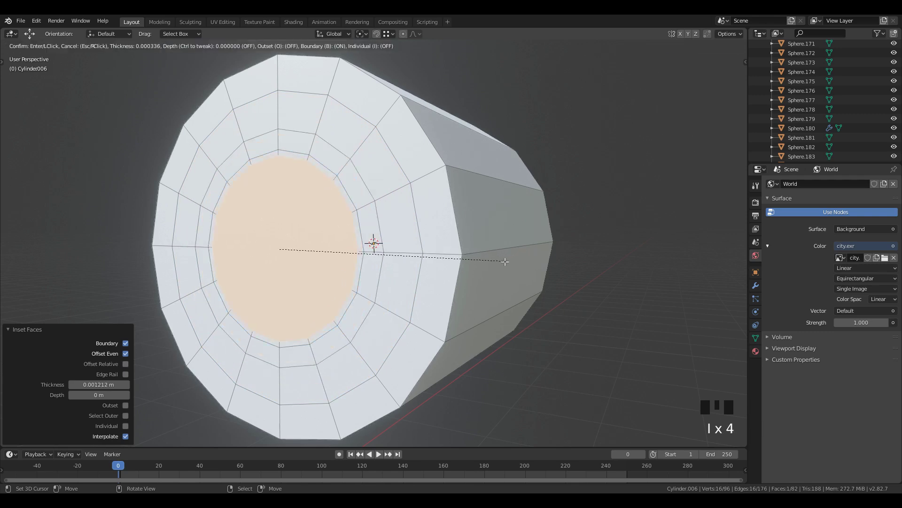
pyautogui.click(497, 265)
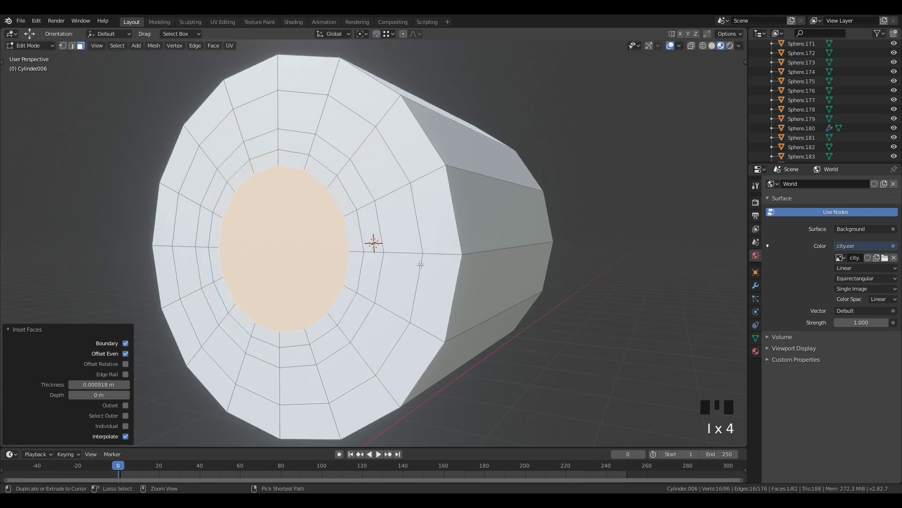
# Move the cap's center face and its innermost ring about 0.0029 m outward along X to form a raised boss
pyautogui.press('ctrl+KP_Add')
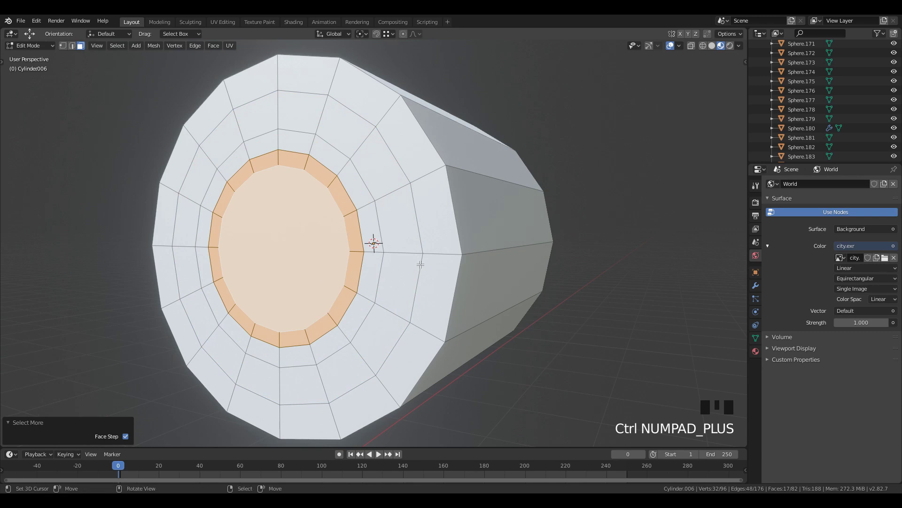
pyautogui.scroll(-2, 420, 264)
pyautogui.moveTo(465, 275)
pyautogui.mouseDown(button='middle')
pyautogui.moveTo(467, 337)
pyautogui.moveTo(461, 288)
pyautogui.mouseUp(button='middle')
pyautogui.press('g')
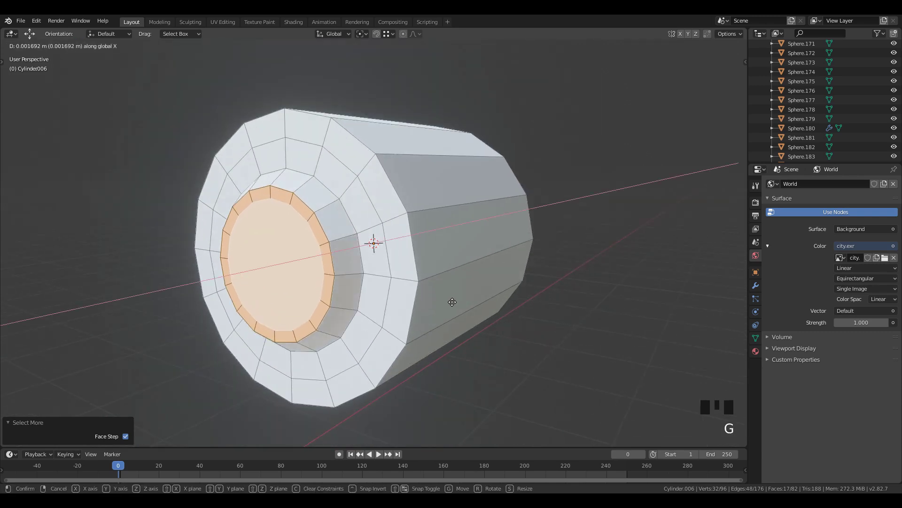
pyautogui.click(445, 309)
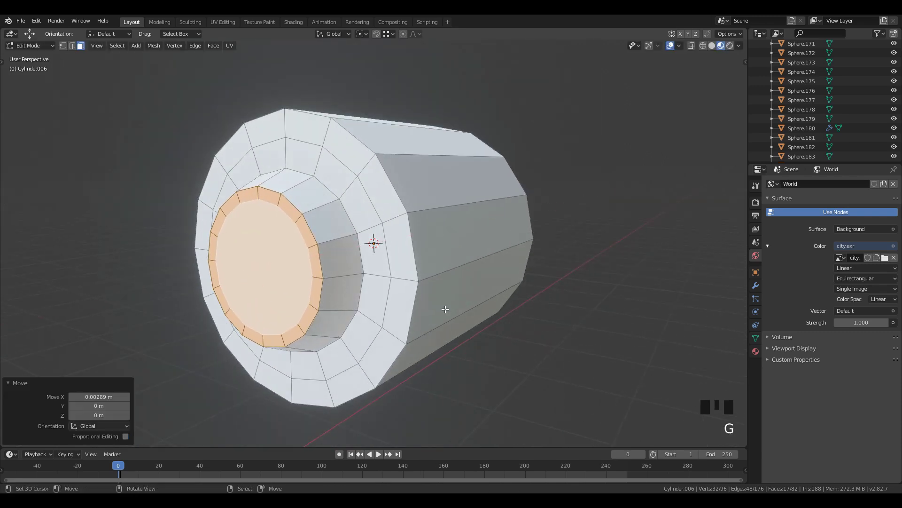
# Move the cap's outermost face ring about 0.0038 m outward along X to form a raised rim
pyautogui.rightClick(371, 174)
pyautogui.keyDown('alt'); pyautogui.keyDown('shift'); pyautogui.rightClick(371, 174); pyautogui.keyUp('shift'); pyautogui.keyUp('alt')
pyautogui.keyDown('alt'); pyautogui.keyDown('shift'); pyautogui.rightClick(372, 173); pyautogui.keyUp('shift'); pyautogui.keyUp('alt')
pyautogui.moveTo(371, 174); pyautogui.dragTo(387, 190, button='middle')
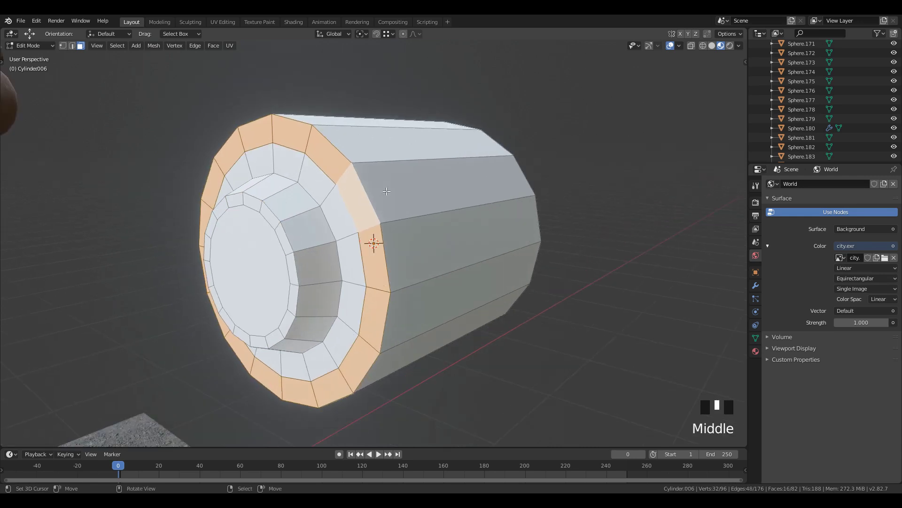
pyautogui.scroll(2, 386, 191)
pyautogui.press('g')
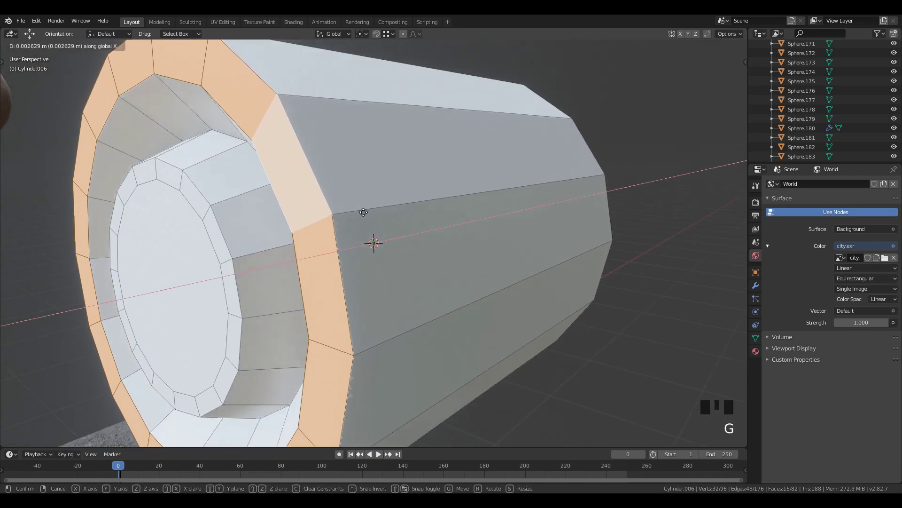
pyautogui.click(353, 216)
# Add a centered edge loop around the cylinder's side wall
pyautogui.scroll(-2, 470, 231)
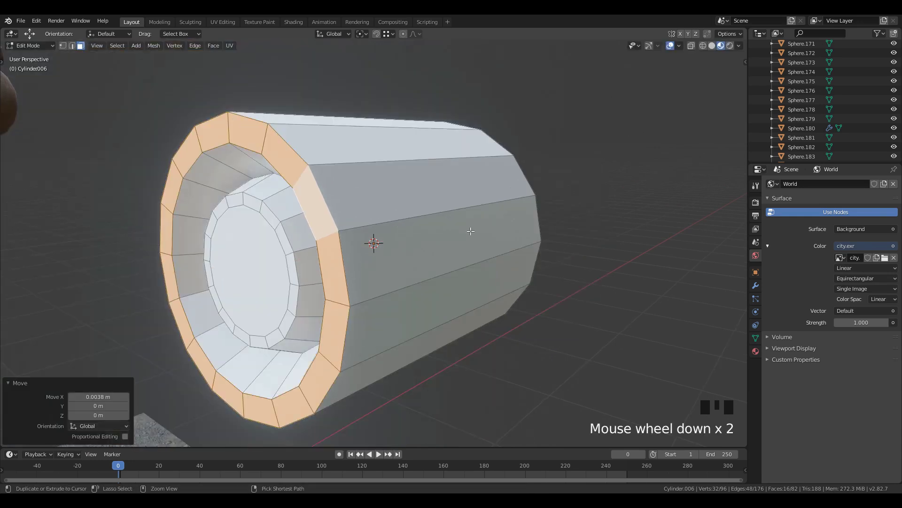
pyautogui.hotkey('ctrl', 'r')
pyautogui.click(470, 231)
pyautogui.rightClick(470, 231)
# Delete the vertices of the cylinder's rear end, keeping only the half in front of the middle loop
pyautogui.scroll(-2, 470, 231)
pyautogui.moveTo(440, 237); pyautogui.dragTo(498, 282, button='middle')
pyautogui.click(63, 45)
pyautogui.rightClick(542, 199)
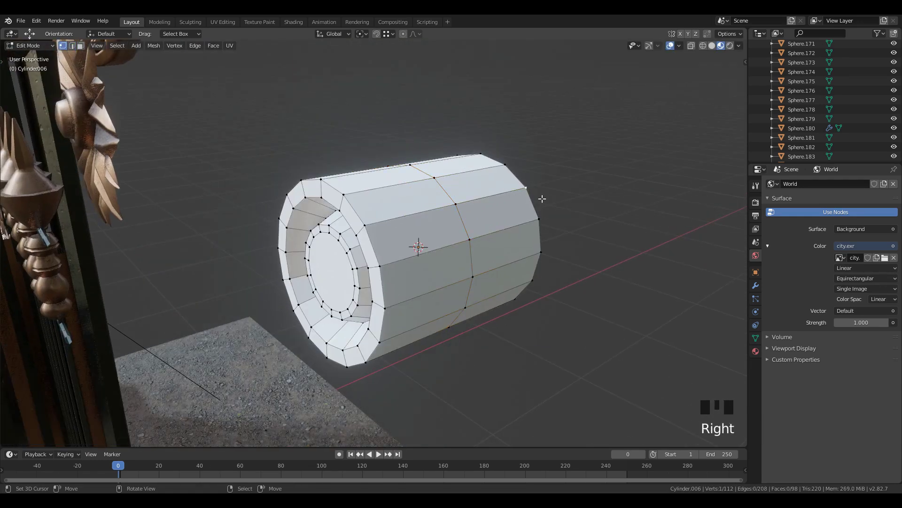
pyautogui.keyDown('alt'); pyautogui.keyDown('shift'); pyautogui.rightClick(540, 203); pyautogui.keyUp('shift'); pyautogui.keyUp('alt')
pyautogui.keyDown('alt'); pyautogui.keyDown('shift'); pyautogui.rightClick(540, 203); pyautogui.keyUp('shift'); pyautogui.keyUp('alt')
pyautogui.press('x')
pyautogui.click(540, 203)
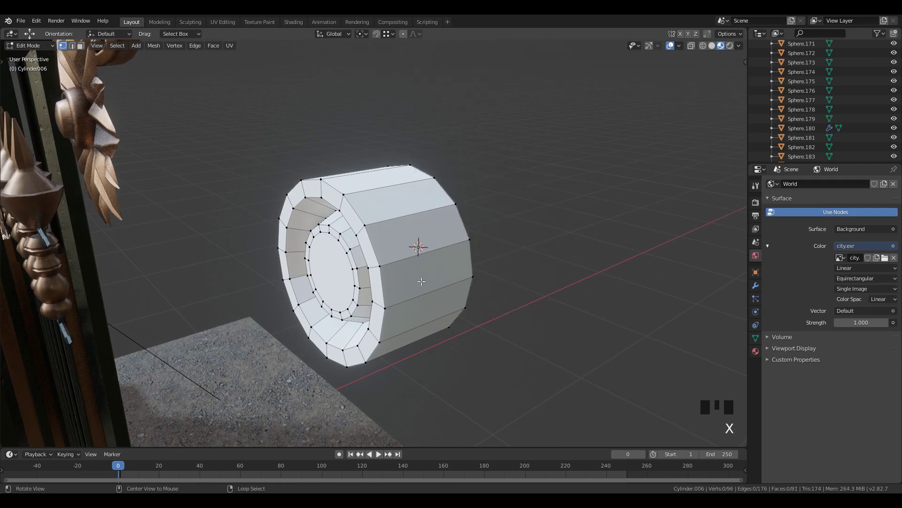
# Add two support loops on the rim's front face, one near its outer edge and one near its inner edge
pyautogui.moveTo(540, 204); pyautogui.dragTo(407, 235, button='middle')
pyautogui.scroll(-3, 407, 235)
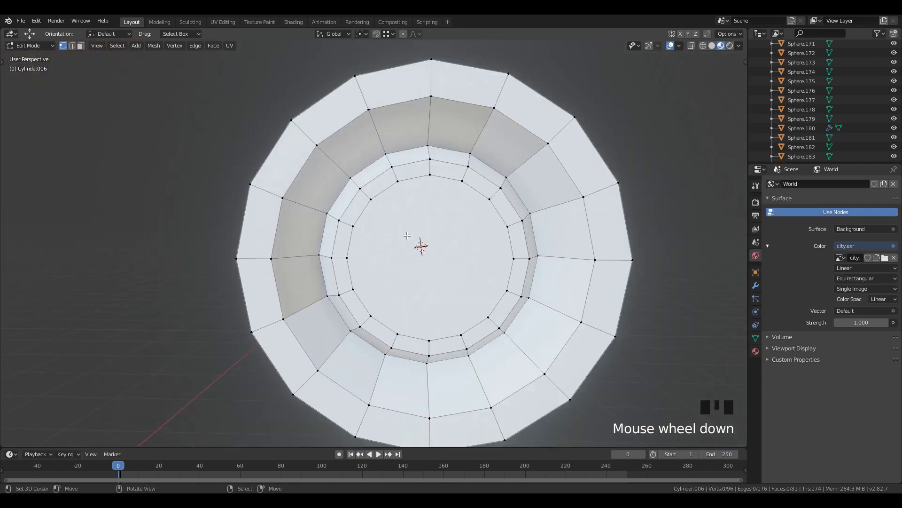
pyautogui.moveTo(305, 229); pyautogui.dragTo(277, 249, button='middle')
pyautogui.scroll(2, 278, 249)
pyautogui.hotkey('ctrl', 'r')
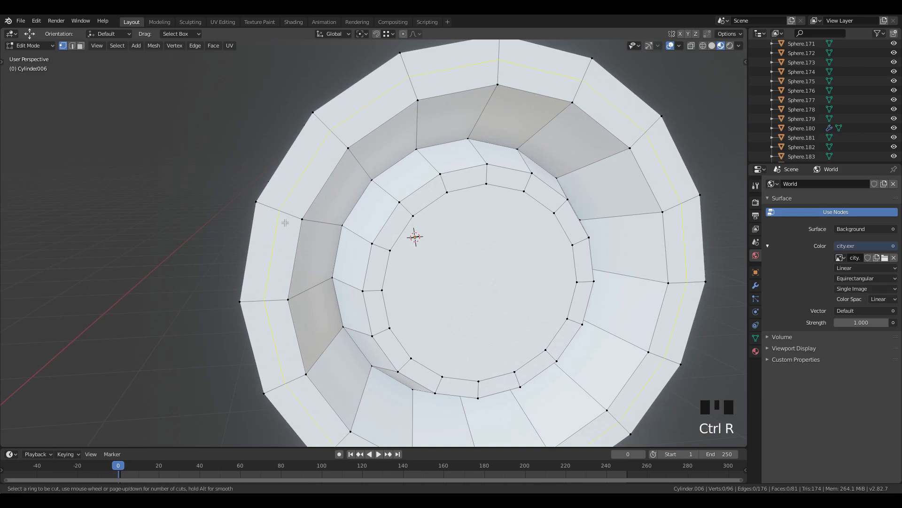
pyautogui.click(282, 225)
pyautogui.click(267, 217)
pyautogui.hotkey('ctrl', 'r')
pyautogui.click(282, 210)
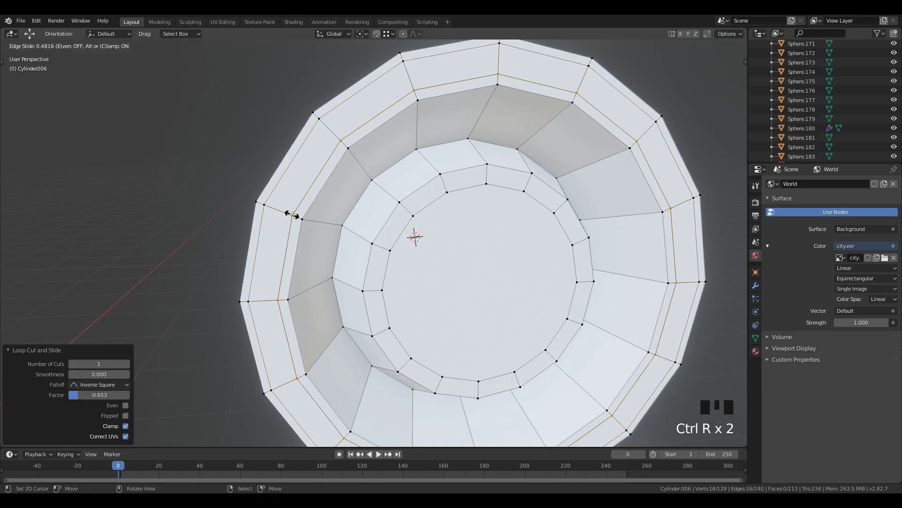
pyautogui.click(293, 216)
# Add two support loops on the slanted wall inside the rim, one near the rim and one near the groove's bottom
pyautogui.moveTo(303, 216); pyautogui.dragTo(263, 197, button='middle')
pyautogui.keyDown('shift'); pyautogui.moveTo(261, 198); pyautogui.dragTo(315, 232, button='middle'); pyautogui.keyUp('shift')
pyautogui.scroll(2, 291, 231)
pyautogui.hotkey('ctrl', 'r')
pyautogui.click(264, 231)
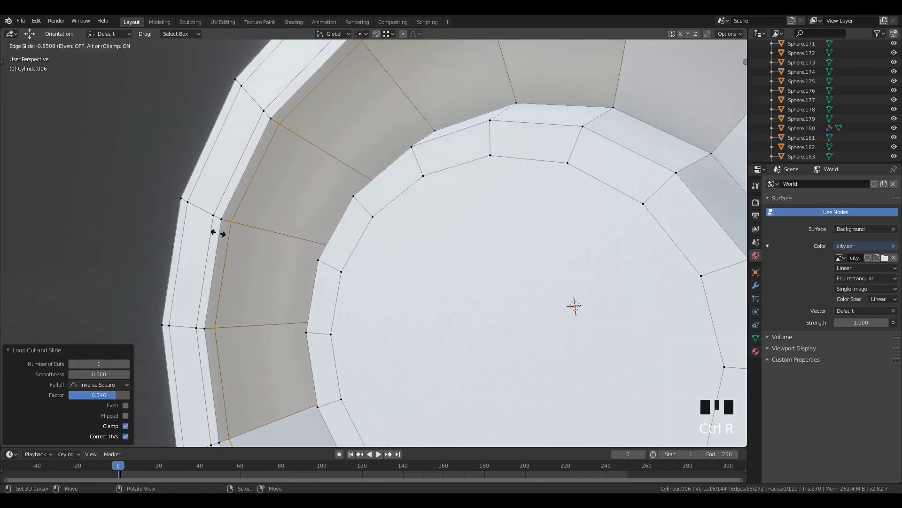
pyautogui.click(219, 232)
pyautogui.moveTo(225, 233); pyautogui.dragTo(423, 263, button='middle')
pyautogui.hotkey('ctrl', 'r')
pyautogui.click(263, 269)
pyautogui.click(277, 271)
# Add two support loops around the central boss's side wall, one near its base and one near its top edge
pyautogui.hotkey('ctrl', 'r')
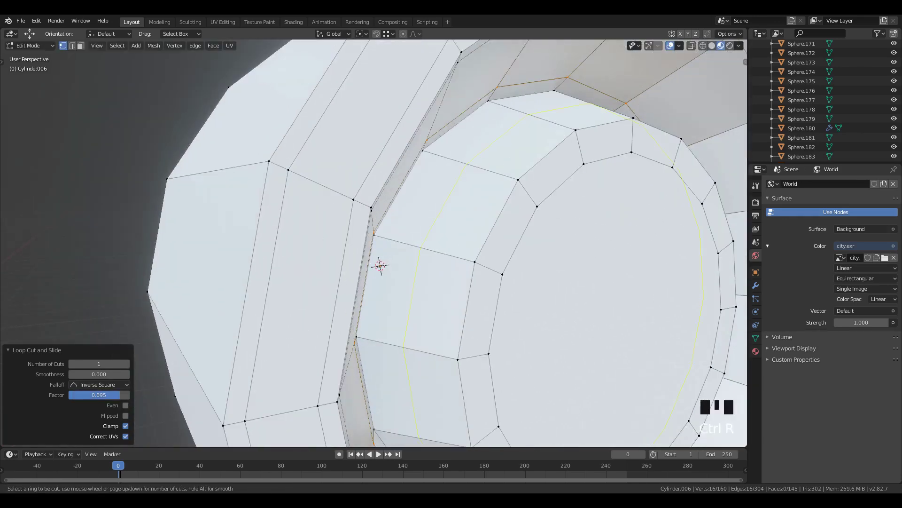
pyautogui.click(435, 261)
pyautogui.click(417, 263)
pyautogui.hotkey('ctrl', 'r')
pyautogui.click(427, 258)
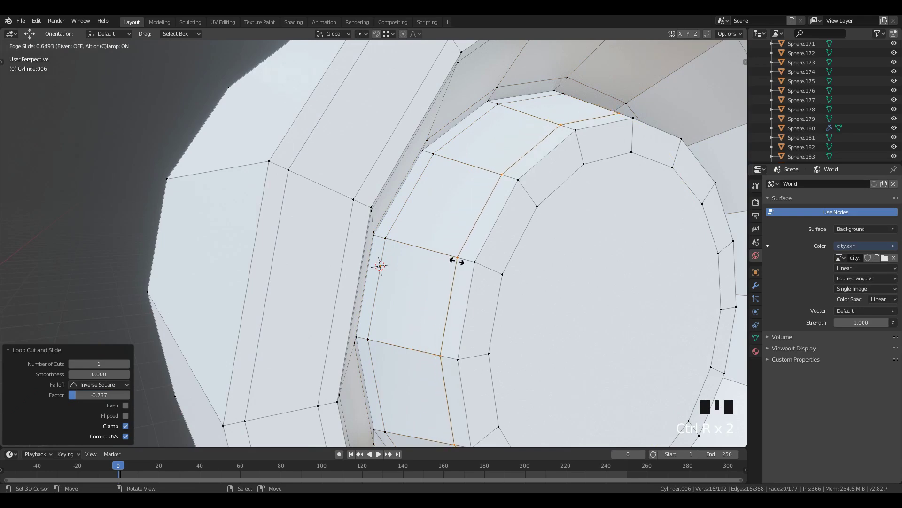
pyautogui.click(487, 282)
# Add a support loop around the cylinder's outer side wall, close to the front rim
pyautogui.scroll(-2, 487, 282)
pyautogui.moveTo(597, 281); pyautogui.dragTo(451, 275, button='middle')
pyautogui.scroll(-2, 402, 290)
pyautogui.hotkey('ctrl', 'r')
pyautogui.click(446, 280)
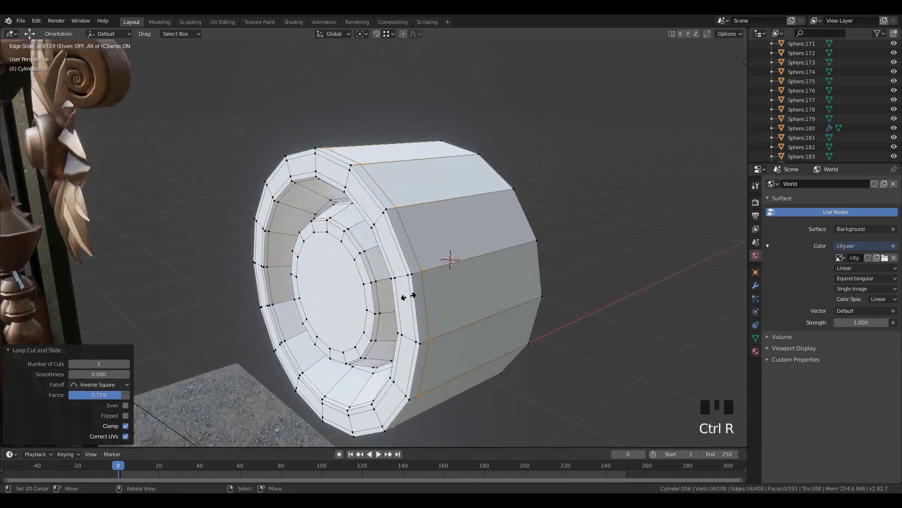
pyautogui.click(408, 296)
# Finish editing the cylinder's mesh and apply smooth shading to the object
pyautogui.press('Tab')
pyautogui.press('w')
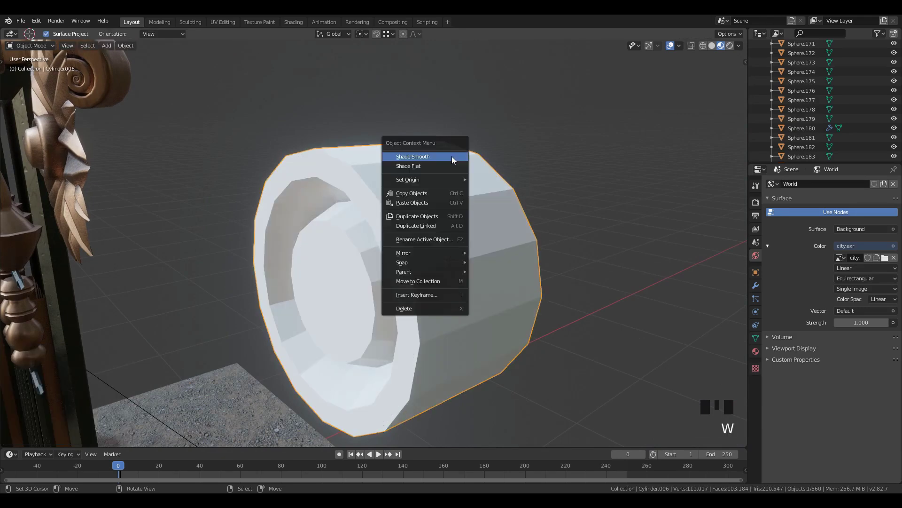
pyautogui.click(453, 156)
pyautogui.scroll(-2, 425, 331)
pyautogui.moveTo(425, 332); pyautogui.dragTo(435, 304, button='middle')
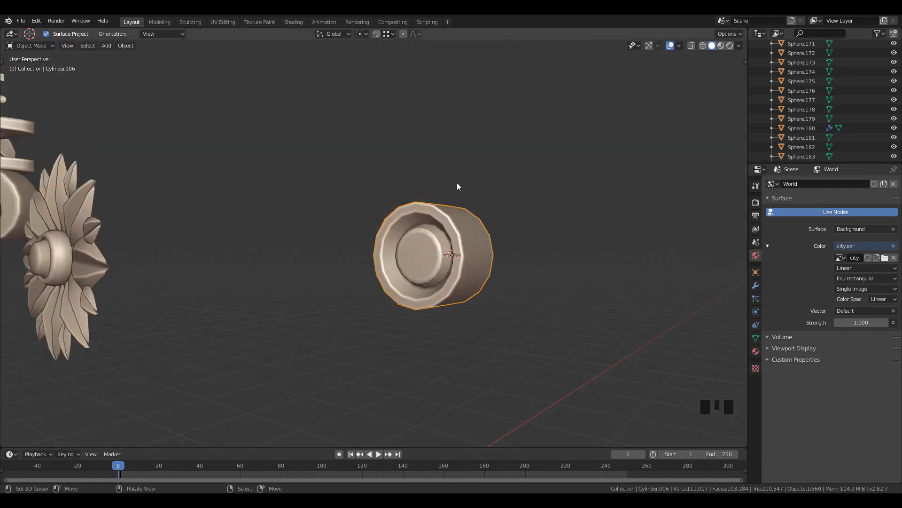
pyautogui.scroll(-2, 441, 230)
# Add a plane mesh at the cylinder and rotate its geometry 90° about the Y axis
pyautogui.hotkey('shift', 'a')
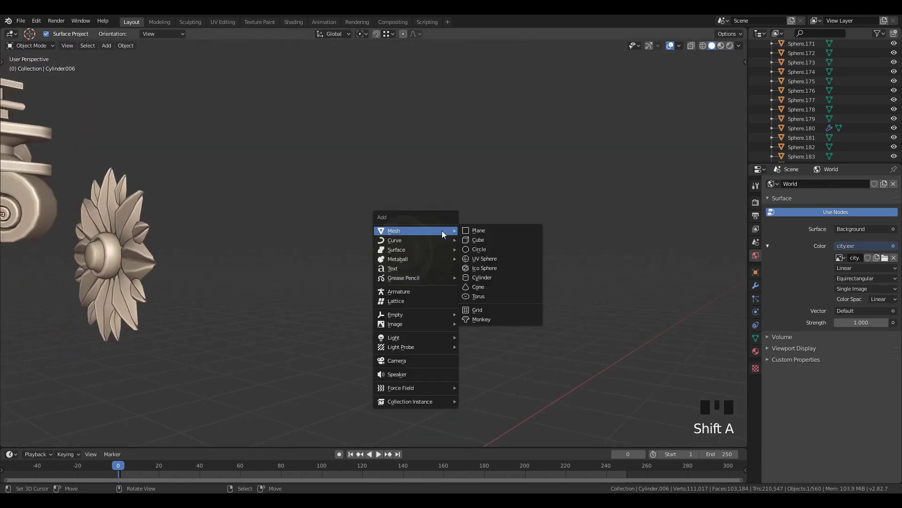
pyautogui.click(464, 229)
pyautogui.press('Tab')
pyautogui.write('r')
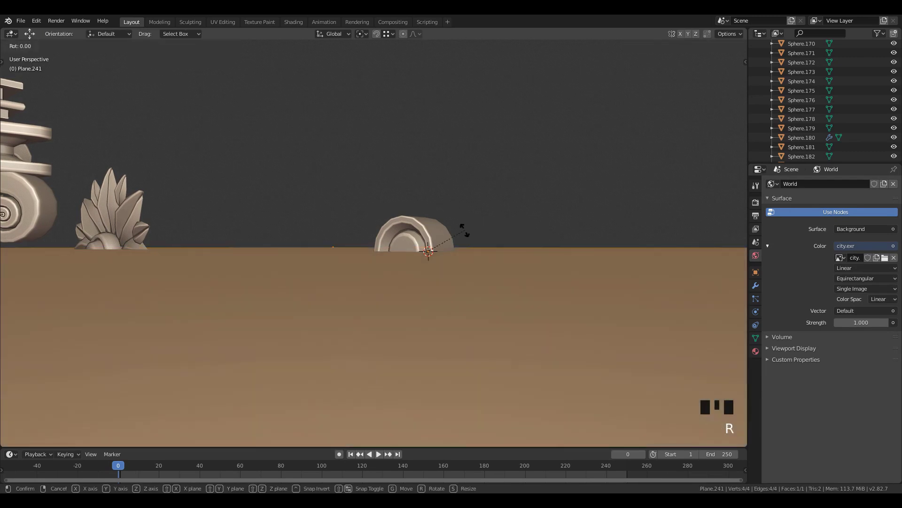
pyautogui.write('x90y')
pyautogui.press('Return')
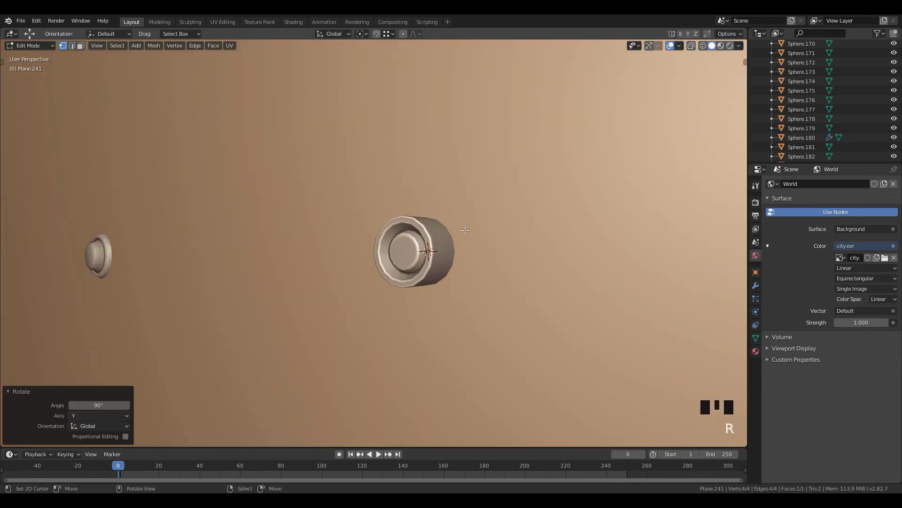
# From the right view, scale the plane down until it is slightly narrower than the round cylinder
pyautogui.press('KP_3')
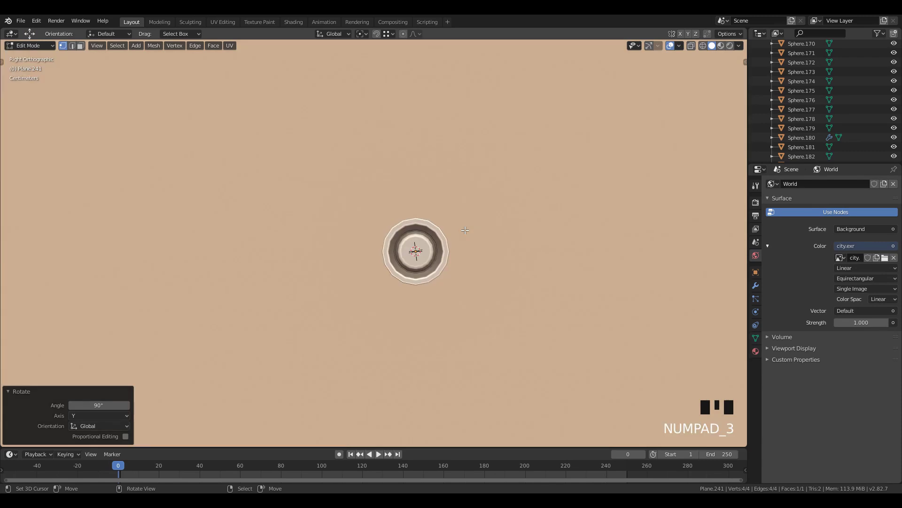
pyautogui.press('s')
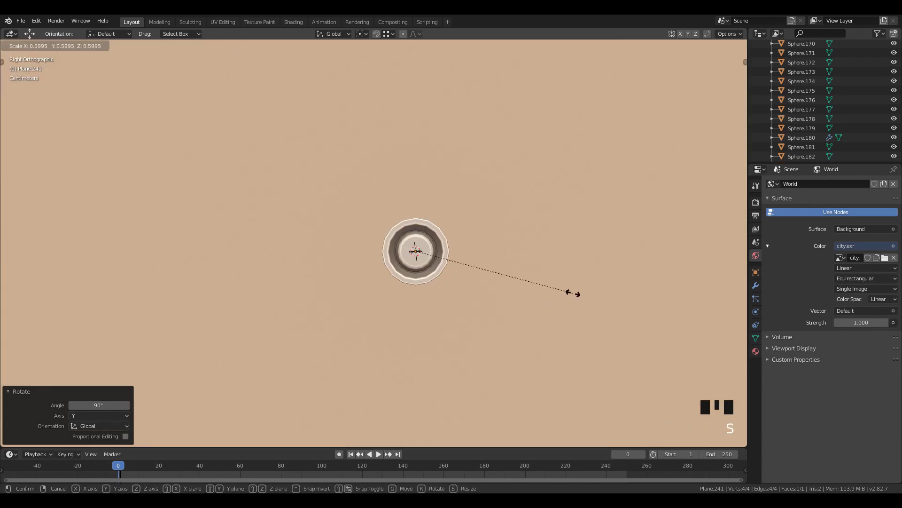
pyautogui.click(554, 285)
pyautogui.press('s')
pyautogui.click(486, 300)
pyautogui.press('s')
pyautogui.click(510, 230)
pyautogui.press('s')
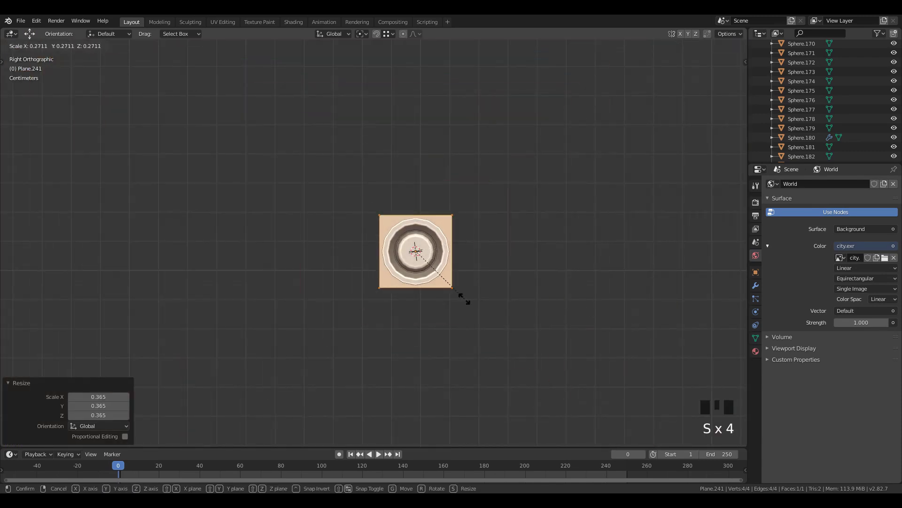
pyautogui.click(492, 294)
# Move the plane up 0.019 m along Z so its lower edge overlaps the cylinder's upper rim
pyautogui.scroll(1, 493, 293)
pyautogui.press('g')
pyautogui.press('z')
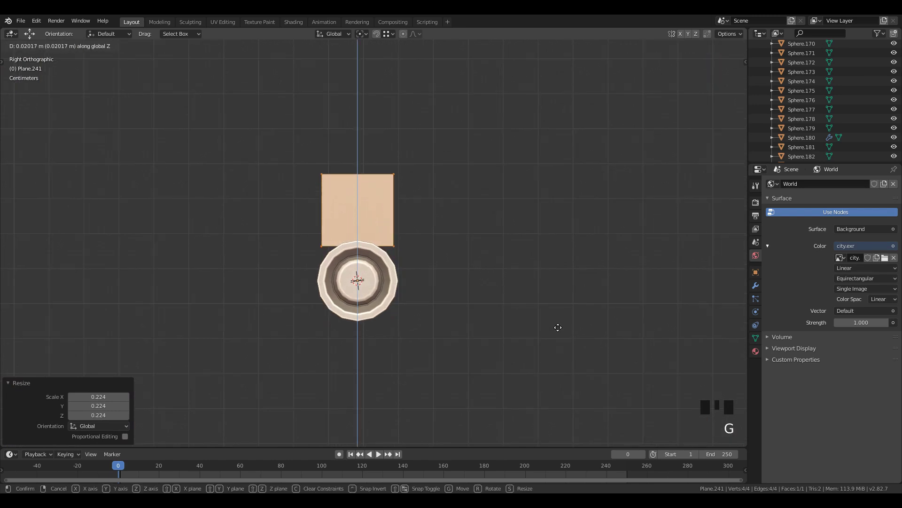
pyautogui.click(555, 331)
# Raise only the plane's upper edge 0.0163 m along Z to make a tall rectangle
pyautogui.keyDown('shift'); pyautogui.moveTo(529, 306); pyautogui.dragTo(430, 262, button='middle'); pyautogui.keyUp('shift')
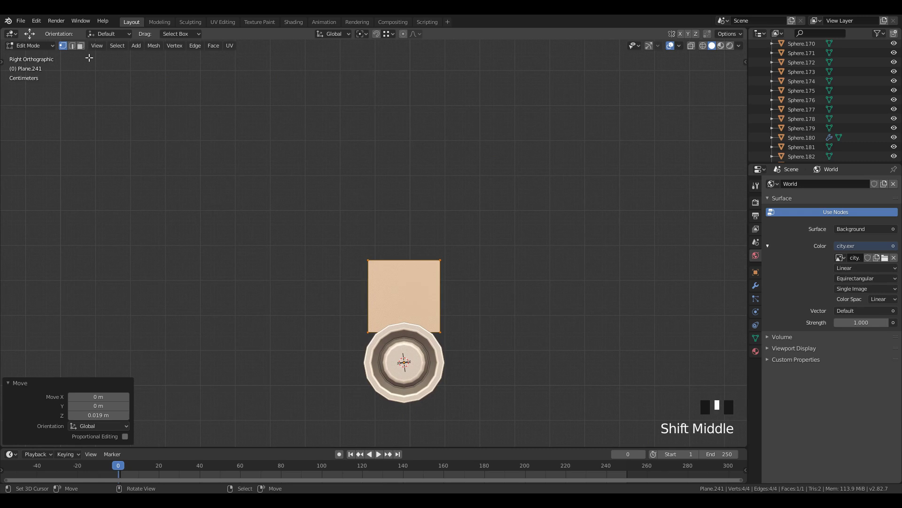
pyautogui.rightClick(400, 264)
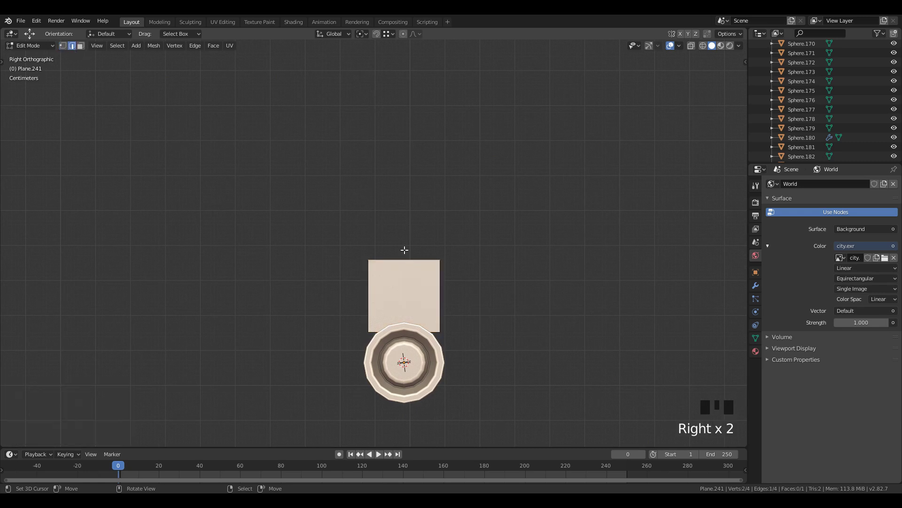
pyautogui.press('g')
pyautogui.press('z')
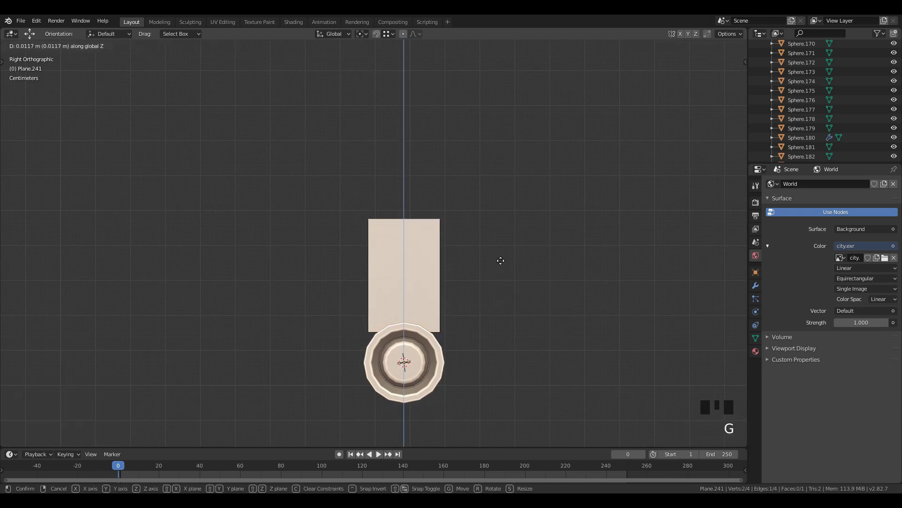
pyautogui.click(500, 246)
# Divide the tall rectangle into four equal sections with three horizontal loop cuts
pyautogui.keyDown('shift'); pyautogui.moveTo(517, 335); pyautogui.dragTo(441, 242, button='middle'); pyautogui.keyUp('shift')
pyautogui.scroll(2, 434, 220)
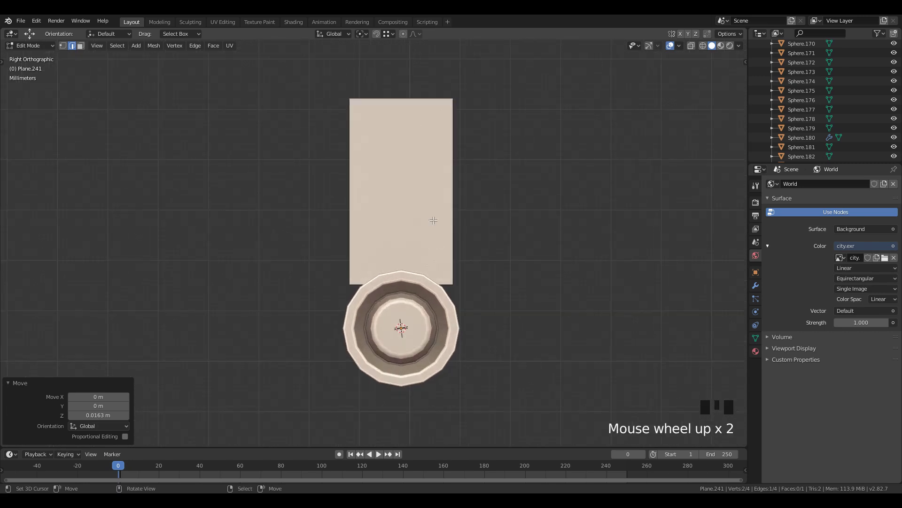
pyautogui.hotkey('ctrl', 'r')
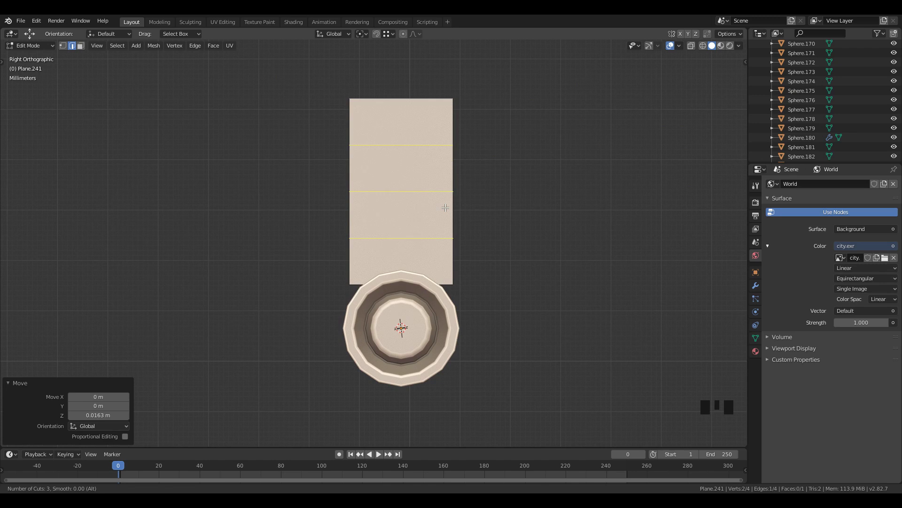
pyautogui.click(445, 207)
pyautogui.keyDown('shift'); pyautogui.moveTo(446, 207); pyautogui.dragTo(423, 260, button='middle'); pyautogui.keyUp('shift')
# Narrow the rectangle's upper edge to a short tip and scale the cut just below it to 0.742
pyautogui.rightClick(412, 164)
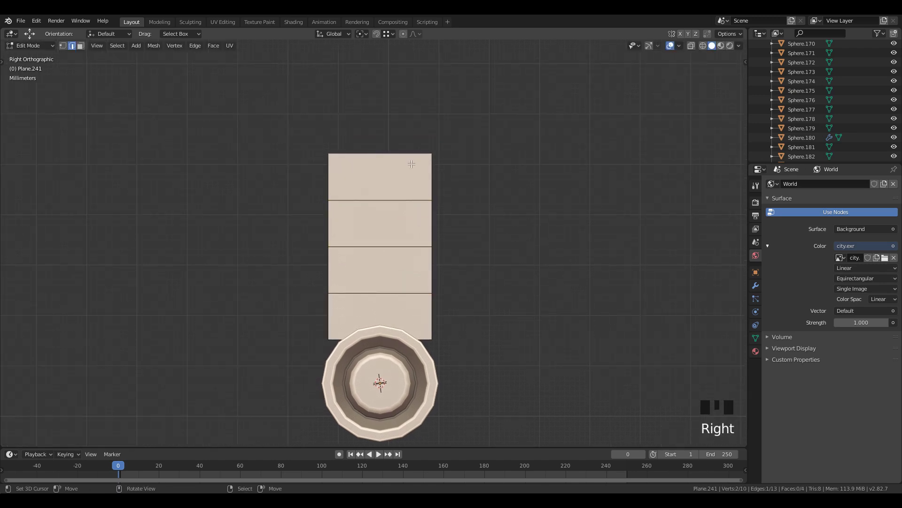
pyautogui.press('s')
pyautogui.click(431, 188)
pyautogui.rightClick(425, 201)
pyautogui.press('s')
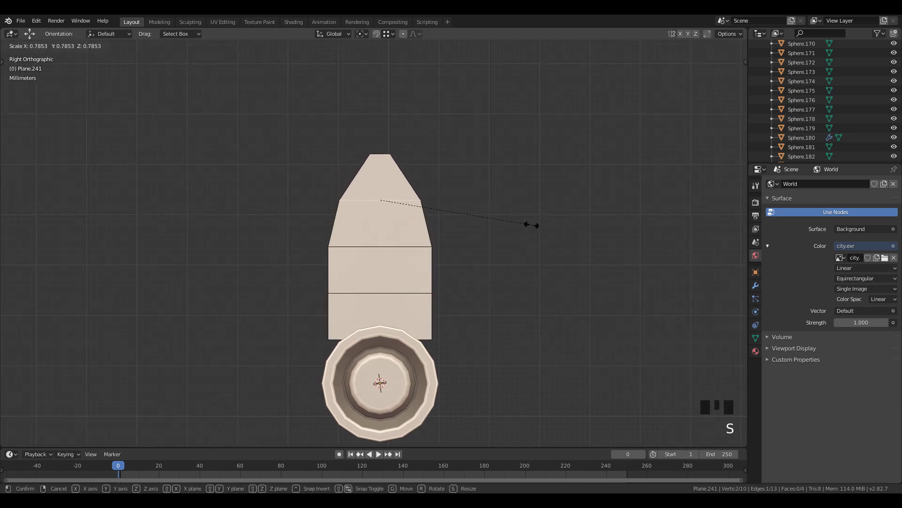
pyautogui.click(524, 225)
# Taper the leaf's base by scaling the lowest cut to 0.692 and the bottom edge to 0.267
pyautogui.keyDown('shift'); pyautogui.moveTo(395, 242); pyautogui.dragTo(400, 215, button='middle'); pyautogui.keyUp('shift')
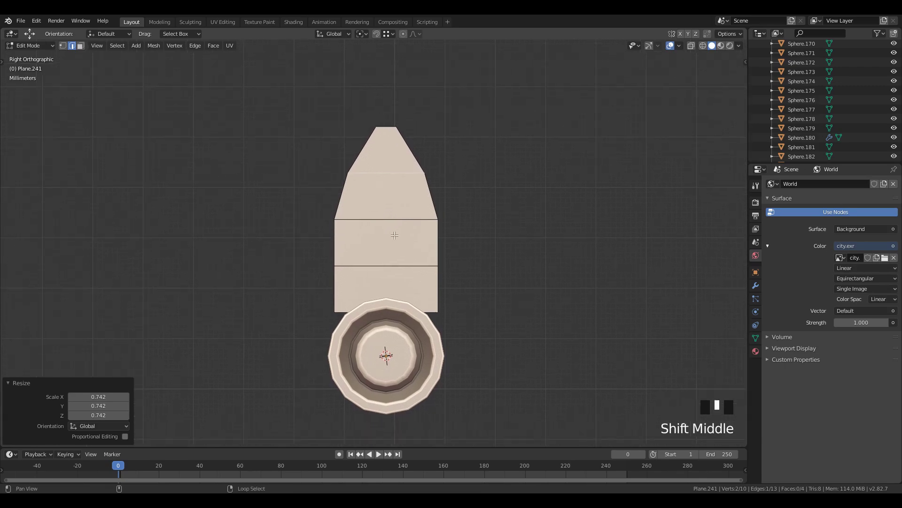
pyautogui.rightClick(475, 270)
pyautogui.press('s')
pyautogui.click(556, 276)
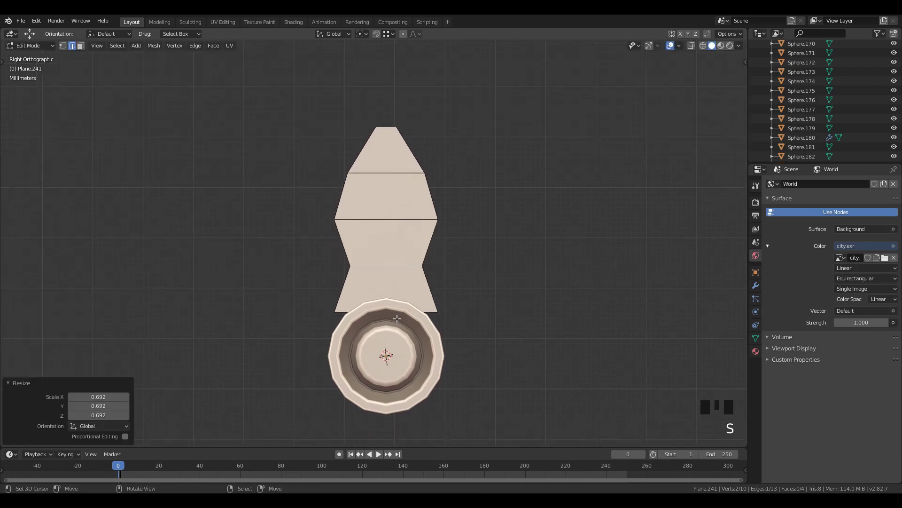
pyautogui.rightClick(408, 316)
pyautogui.press('s')
pyautogui.click(454, 308)
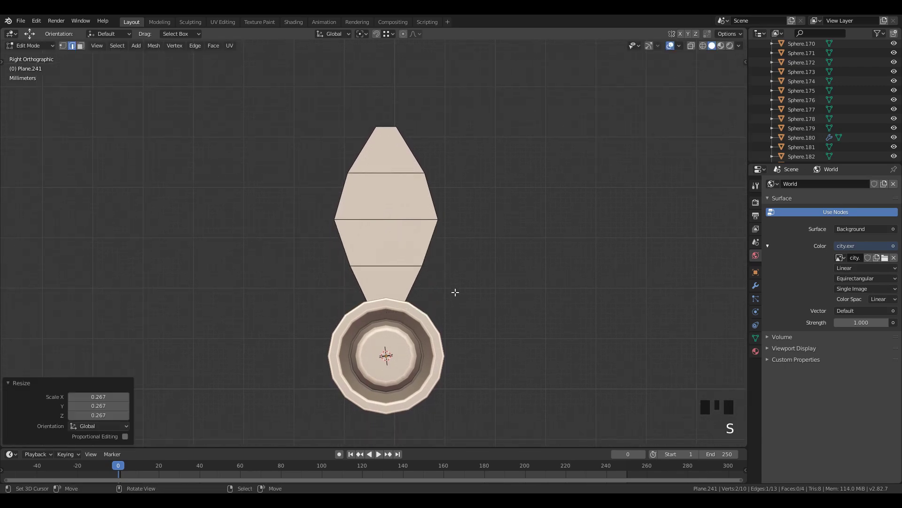
# Scale the leaf's widest middle cut to 0.909
pyautogui.keyDown('shift'); pyautogui.moveTo(451, 252); pyautogui.dragTo(471, 268, button='middle'); pyautogui.keyUp('shift')
pyautogui.rightClick(419, 222)
pyautogui.press('s')
pyautogui.click(541, 240)
# Add three evenly spaced lengthwise loop cuts from the leaf's base to its tip
pyautogui.scroll(2, 472, 268)
pyautogui.keyDown('shift'); pyautogui.moveTo(416, 195); pyautogui.dragTo(396, 233, button='middle'); pyautogui.keyUp('shift')
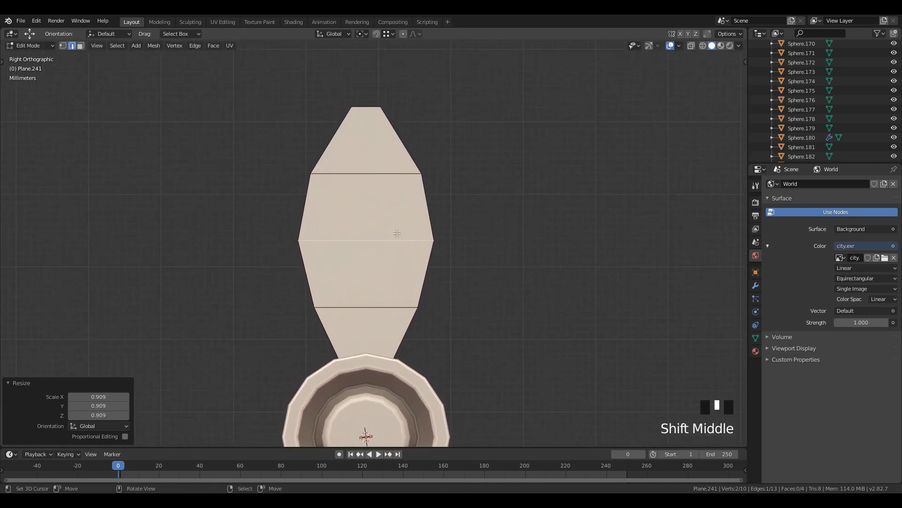
pyautogui.hotkey('ctrl', 'r')
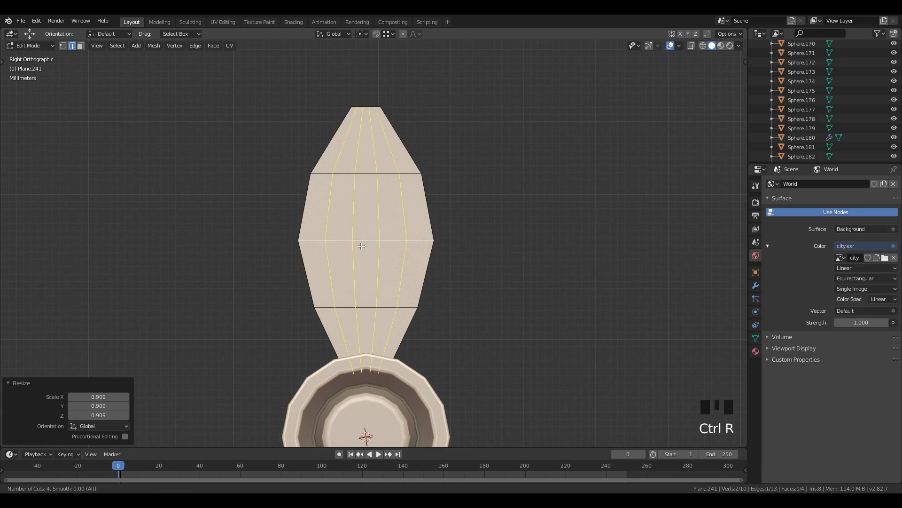
pyautogui.click(361, 246)
pyautogui.rightClick(361, 246)
pyautogui.scroll(-2, 362, 244)
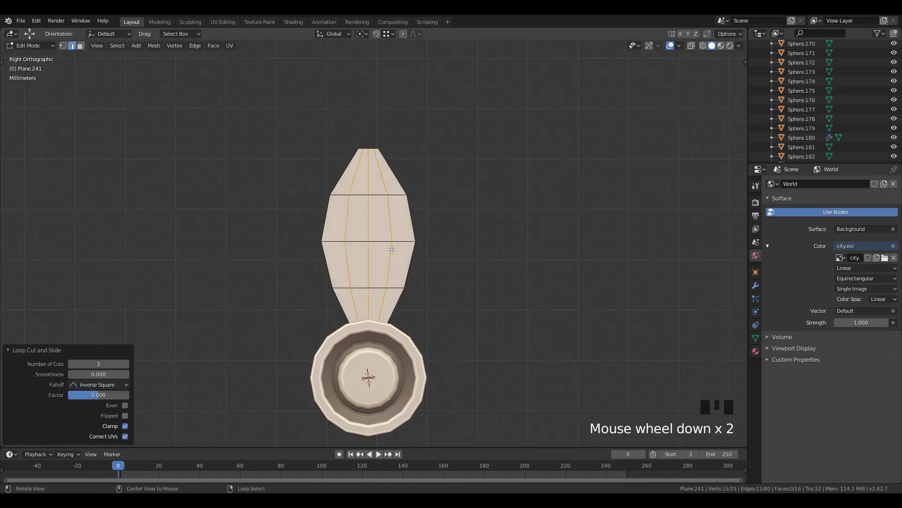
# Select only the three inner vertices of the leaf's central lengthwise line and move them -0.00263 m along X
pyautogui.moveTo(362, 244); pyautogui.dragTo(366, 264, button='middle')
pyautogui.scroll(3, 366, 264)
pyautogui.rightClick(362, 264)
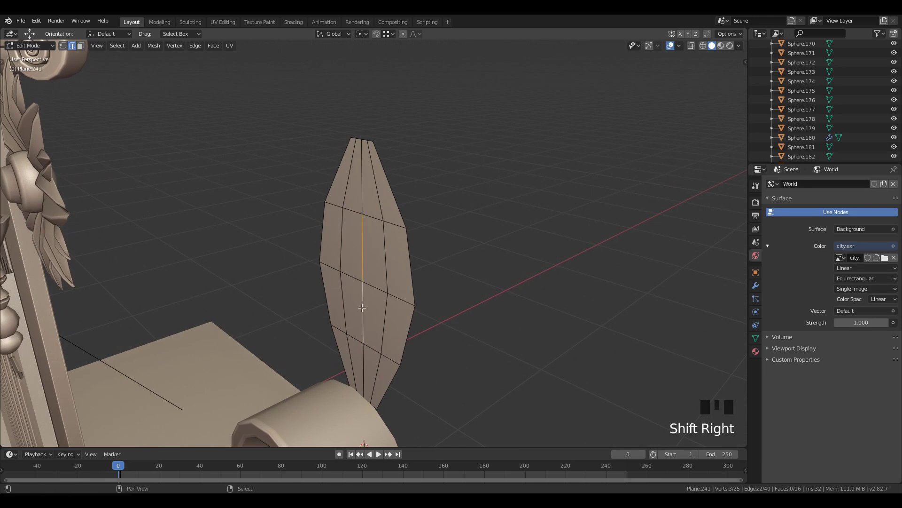
pyautogui.click(63, 46)
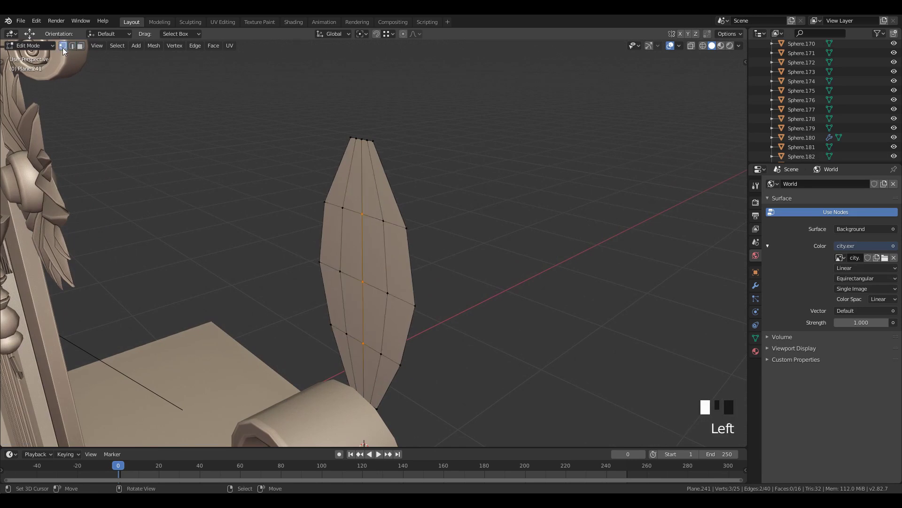
pyautogui.keyDown('shift'); pyautogui.rightClick(361, 138); pyautogui.keyUp('shift')
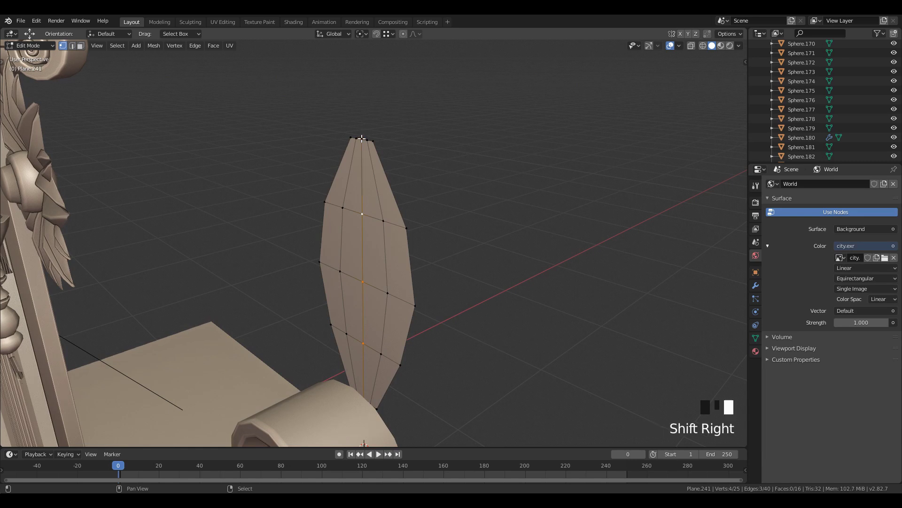
pyautogui.press('z')
pyautogui.click(149, 403)
pyautogui.press('c')
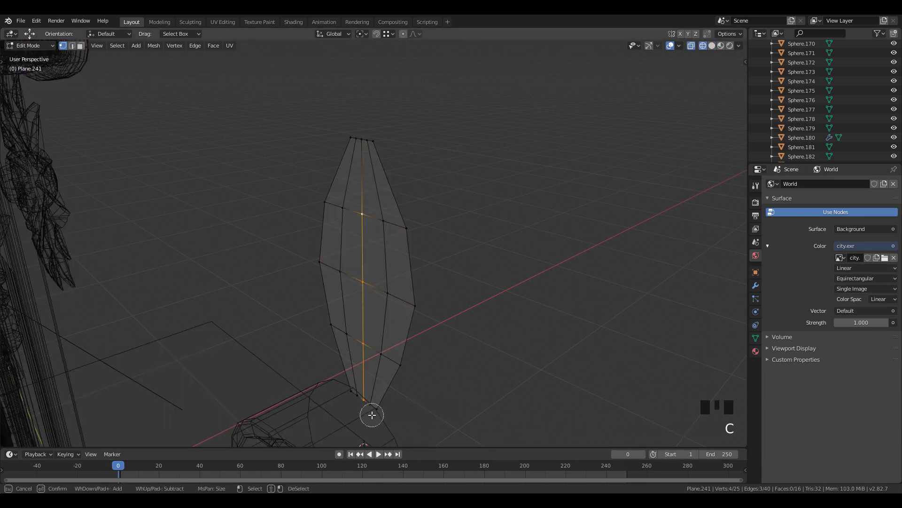
pyautogui.rightClick(382, 400)
pyautogui.press('z')
pyautogui.click(557, 361)
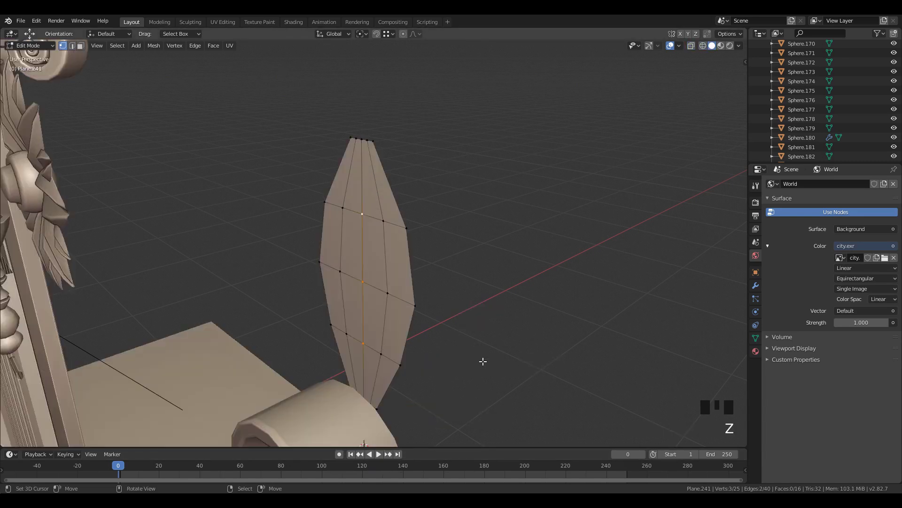
pyautogui.press('g')
pyautogui.press('x')
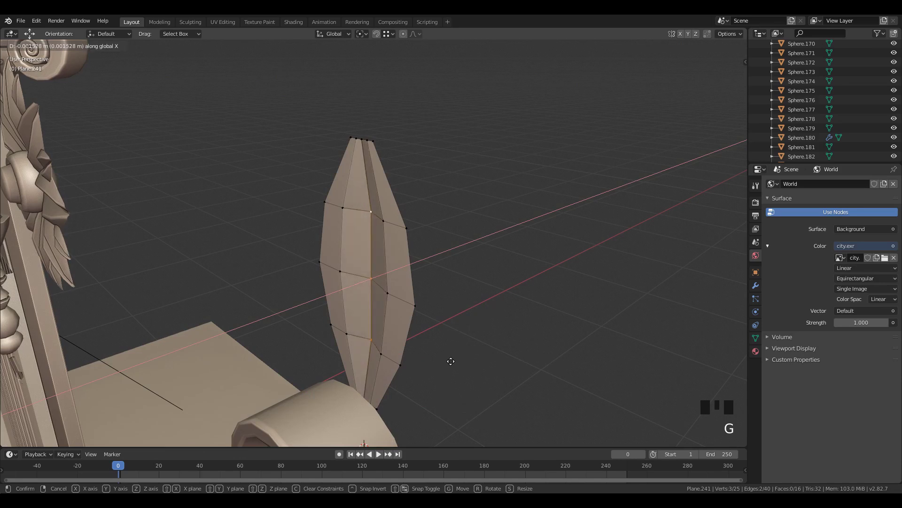
pyautogui.click(456, 358)
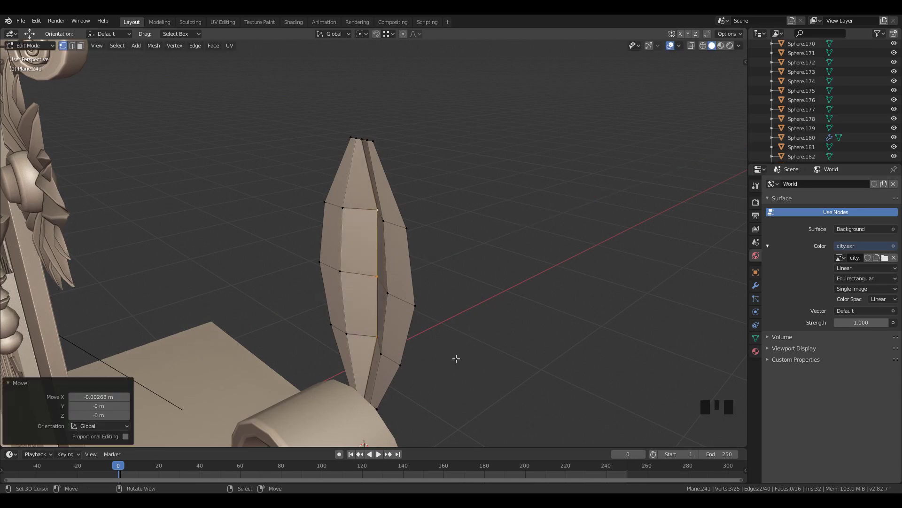
# Move the six inner vertices of the two lengthwise lines beside the centre along positive X, opposite to the central crease
pyautogui.rightClick(380, 353)
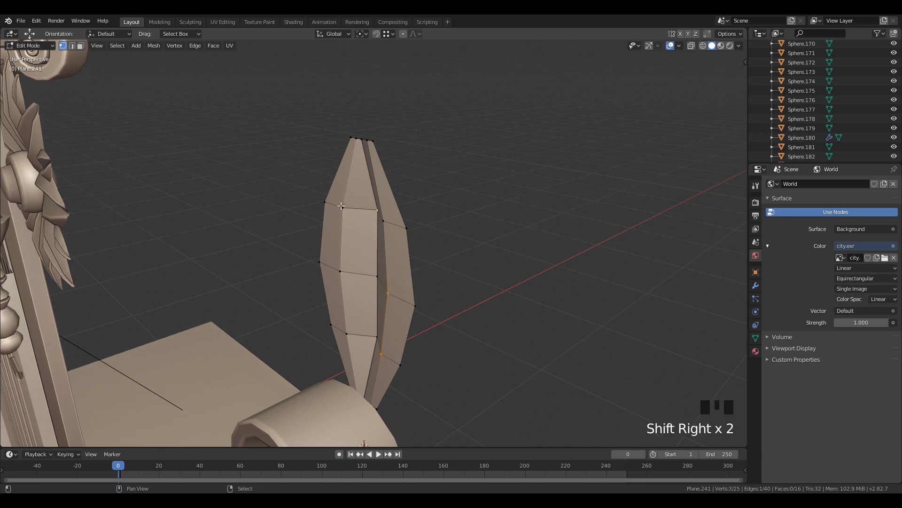
pyautogui.hotkey('ctrl', 'z')
pyautogui.press('g')
pyautogui.click(423, 299)
pyautogui.rightClick(377, 305)
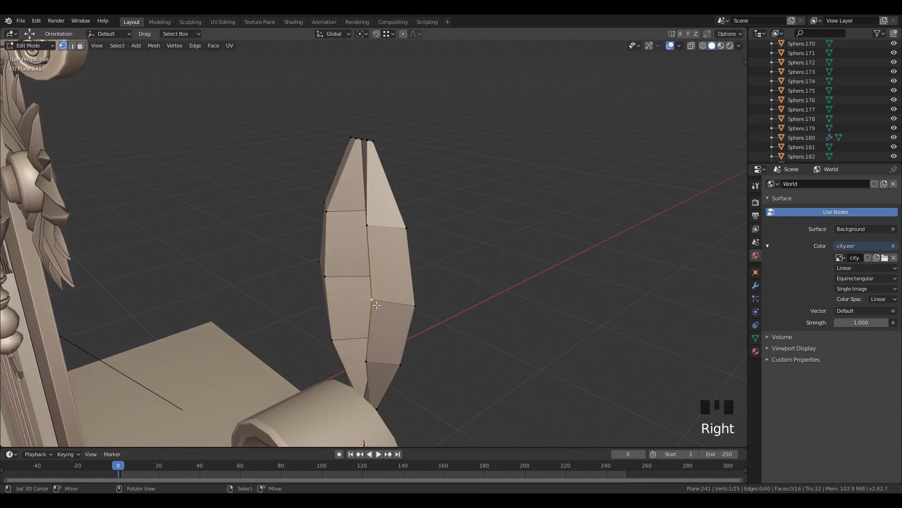
pyautogui.hotkey('ctrl', 'z')
pyautogui.hotkey('ctrl', 'z')
pyautogui.hotkey('ctrl', 'z')
pyautogui.press('g')
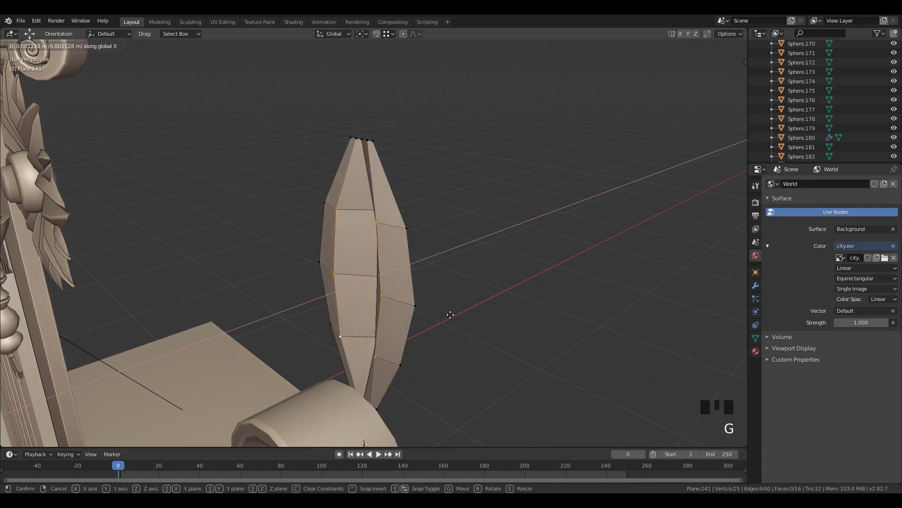
pyautogui.click(436, 316)
# Move the two middle-row vertices beside the leaf's central crease 0.00068 m further along X
pyautogui.rightClick(389, 305)
pyautogui.keyDown('shift'); pyautogui.rightClick(342, 278); pyautogui.keyUp('shift')
pyautogui.press('g')
pyautogui.press('x')
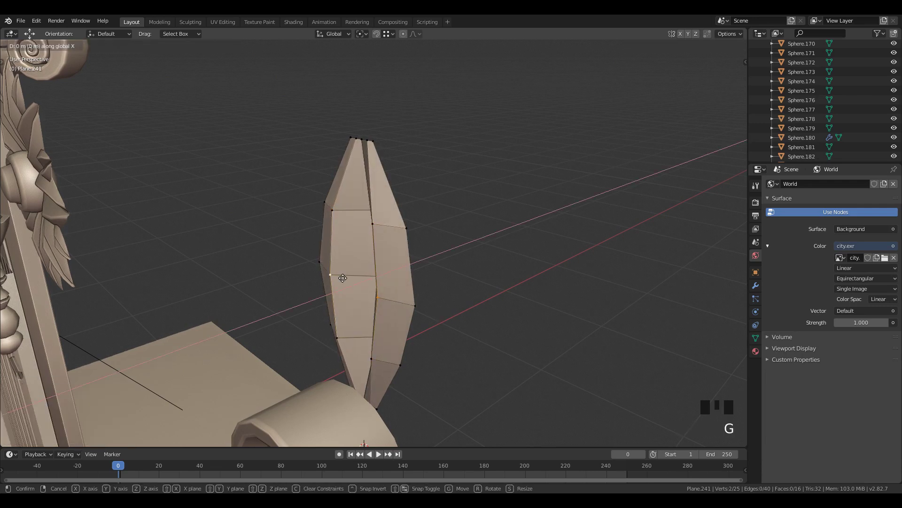
pyautogui.click(339, 282)
# Select the leaf's middle row of five vertices and move it 0.00329 m along X with smooth proportional editing, size 0.020
pyautogui.moveTo(365, 294); pyautogui.dragTo(417, 254, button='middle')
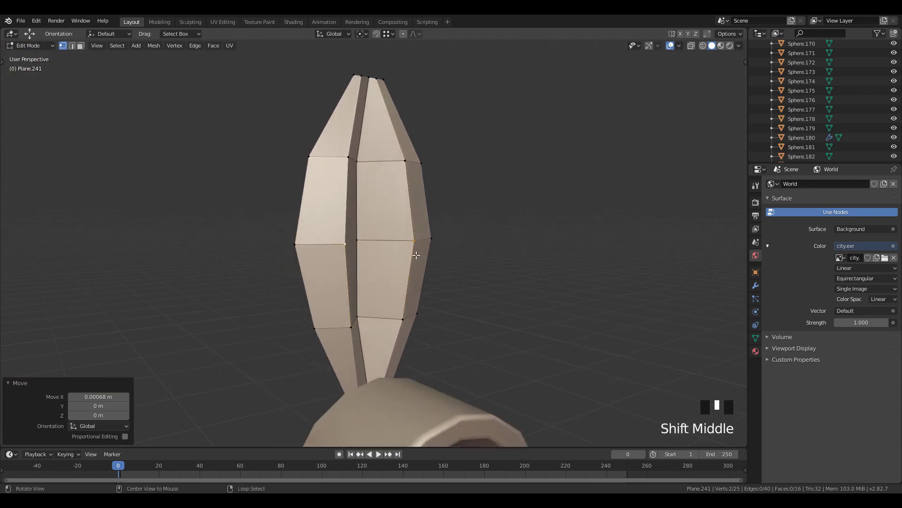
pyautogui.rightClick(385, 234)
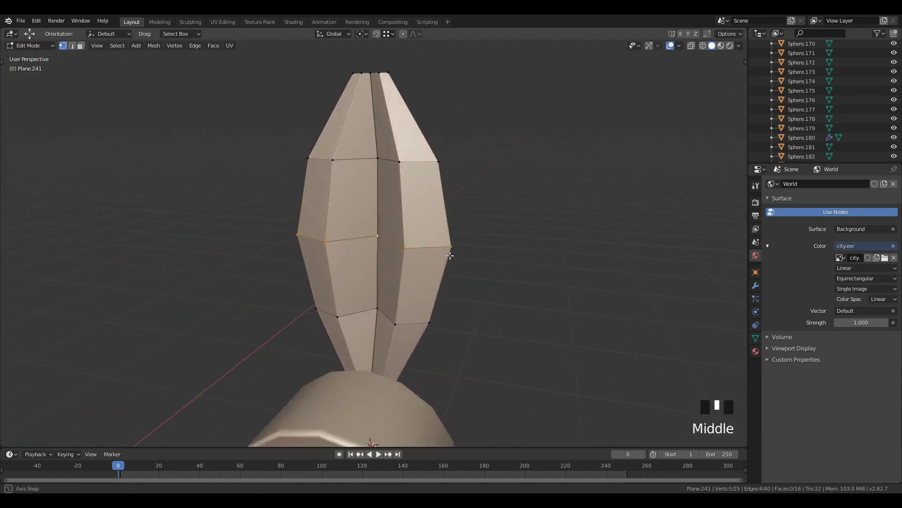
pyautogui.moveTo(450, 256); pyautogui.dragTo(425, 261, button='middle')
pyautogui.press('p')
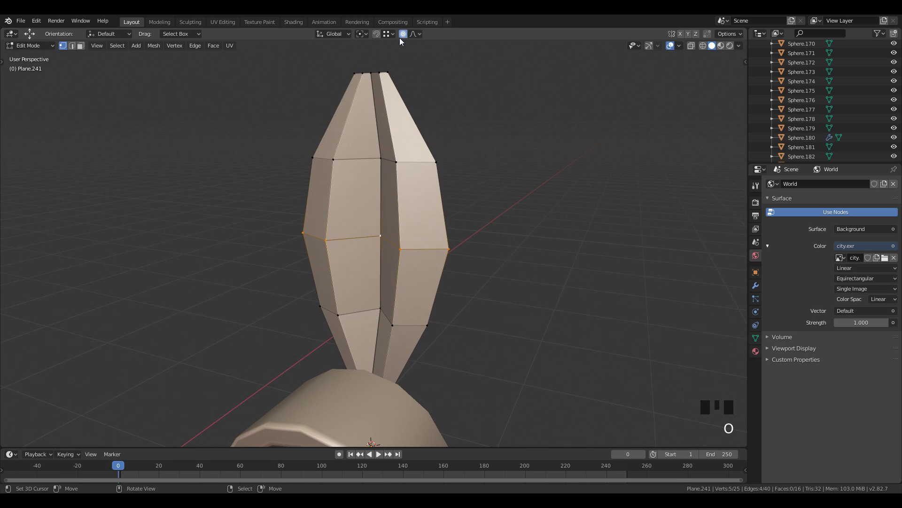
pyautogui.moveTo(596, 240); pyautogui.dragTo(535, 260, button='middle')
pyautogui.press('g')
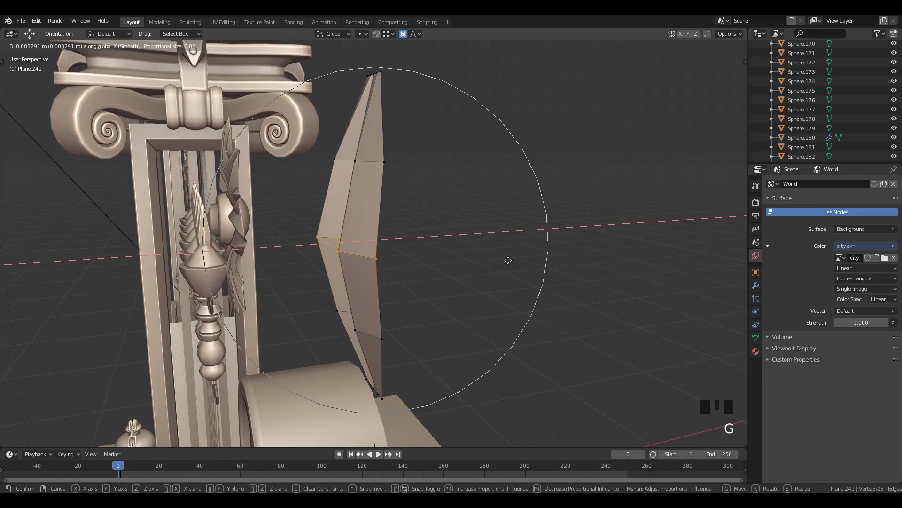
pyautogui.click(508, 260)
pyautogui.moveTo(508, 260); pyautogui.dragTo(455, 292, button='middle')
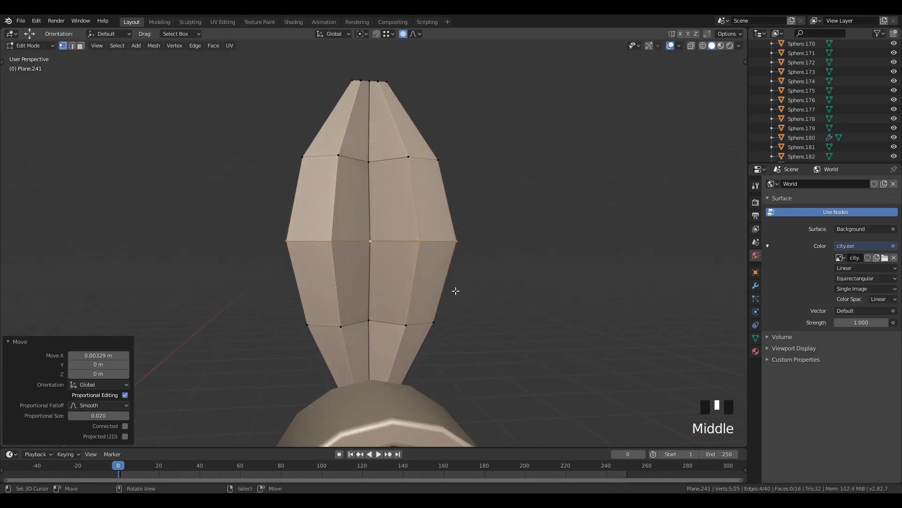
# Add three lengthwise loop cuts on the leaf's left half, two hugging the raised ridge and one close to the central crease
pyautogui.scroll(2, 391, 248)
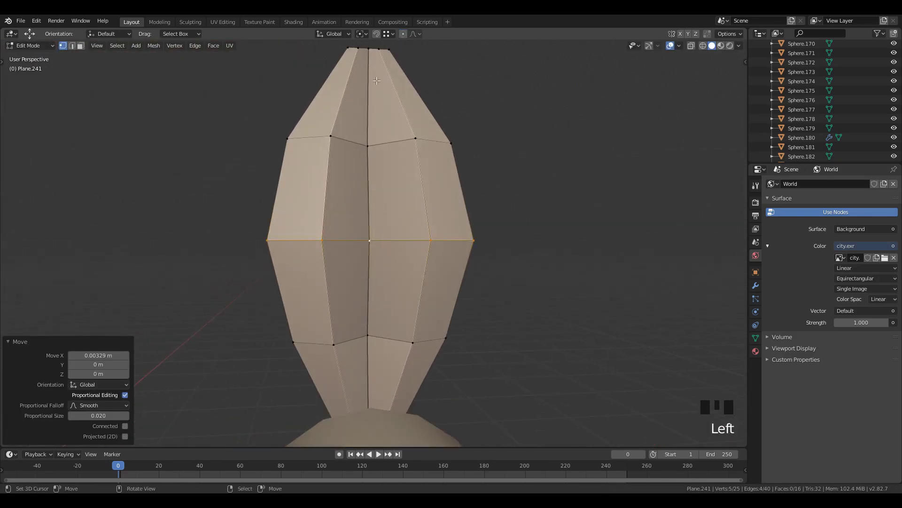
pyautogui.scroll(1, 324, 242)
pyautogui.click(324, 241)
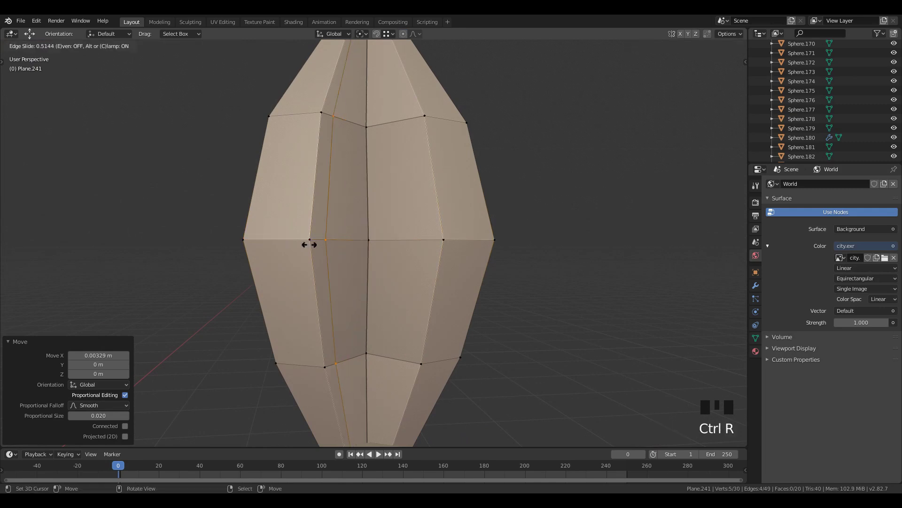
pyautogui.click(308, 243)
pyautogui.hotkey('ctrl', 'r')
pyautogui.click(292, 243)
pyautogui.click(312, 242)
pyautogui.hotkey('ctrl', 'r')
pyautogui.click(349, 242)
pyautogui.click(356, 242)
# Add three matching lengthwise loop cuts on the leaf's right half, beside the central crease and on both sides of the ridge
pyautogui.hotkey('ctrl', 'r')
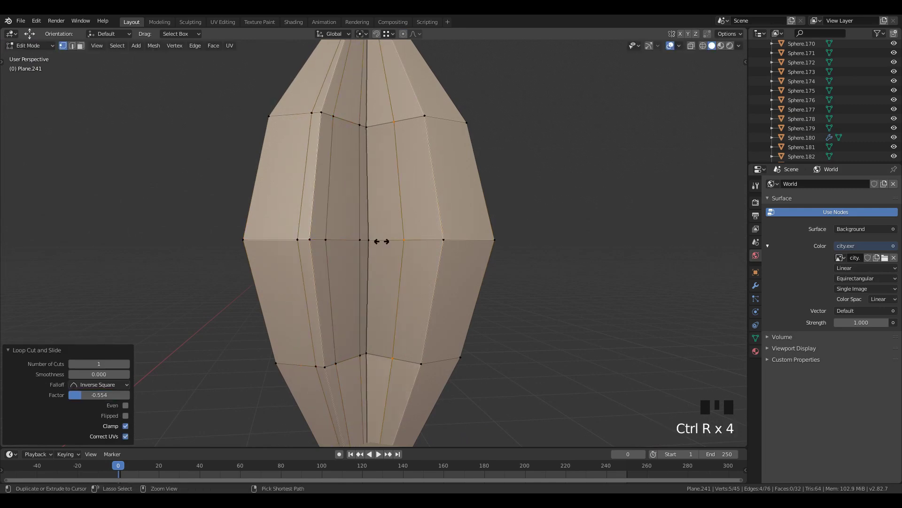
pyautogui.click(377, 241)
pyautogui.click(414, 238)
pyautogui.click(416, 239)
pyautogui.hotkey('ctrl', 'r')
pyautogui.click(473, 236)
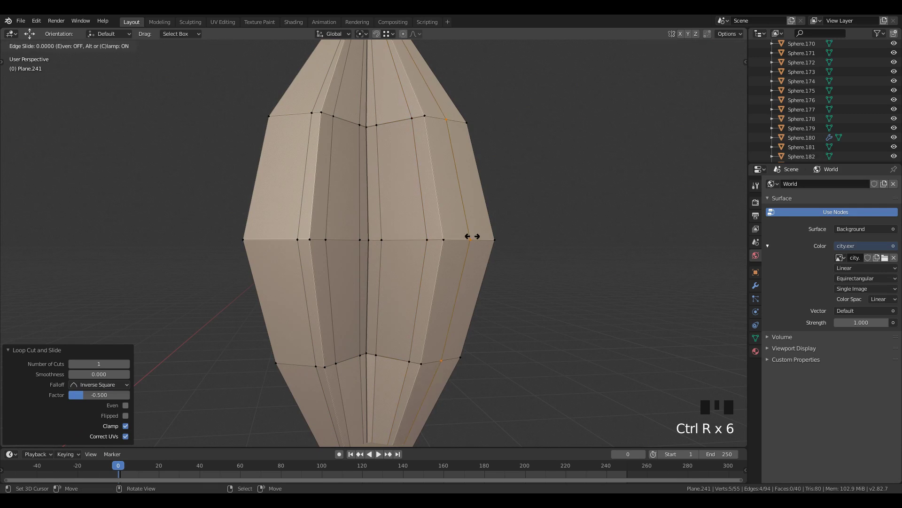
# Shade the leaf object smooth and move it 0.00908 m along X relative to the cylinder
pyautogui.scroll(-6, 459, 237)
pyautogui.press('Tab')
pyautogui.press('w')
pyautogui.click(463, 228)
pyautogui.moveTo(467, 245)
pyautogui.mouseDown(button='middle')
pyautogui.moveTo(442, 278)
pyautogui.moveTo(471, 273)
pyautogui.mouseUp(button='middle')
pyautogui.moveTo(470, 274)
pyautogui.keyDown('shift'); pyautogui.mouseDown(button='middle')
pyautogui.moveTo(478, 260)
pyautogui.moveTo(450, 232)
pyautogui.mouseUp(button='middle'); pyautogui.keyUp('shift')
pyautogui.press('g')
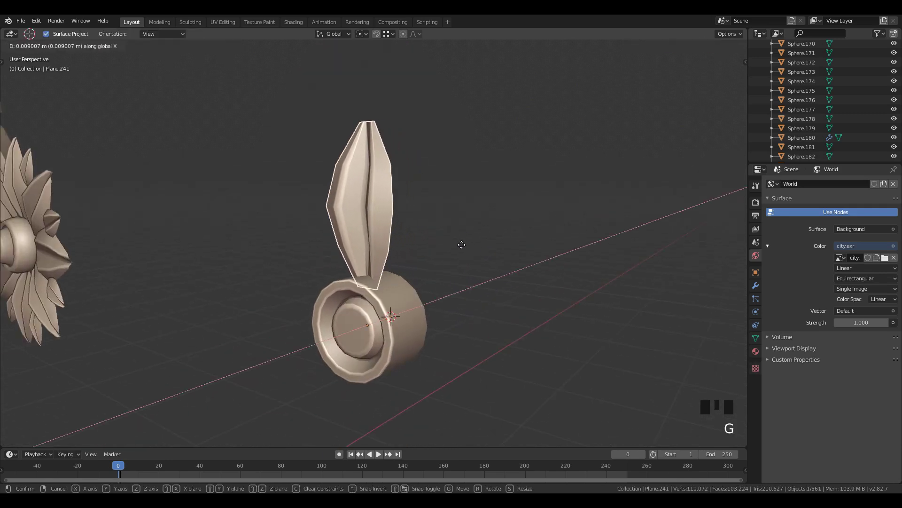
pyautogui.click(461, 243)
# In the right orthographic view, make a linked duplicate of the leaf rotated 45° around the cylinder's centre
pyautogui.scroll(-3, 462, 242)
pyautogui.press('KP_3')
pyautogui.scroll(3, 459, 237)
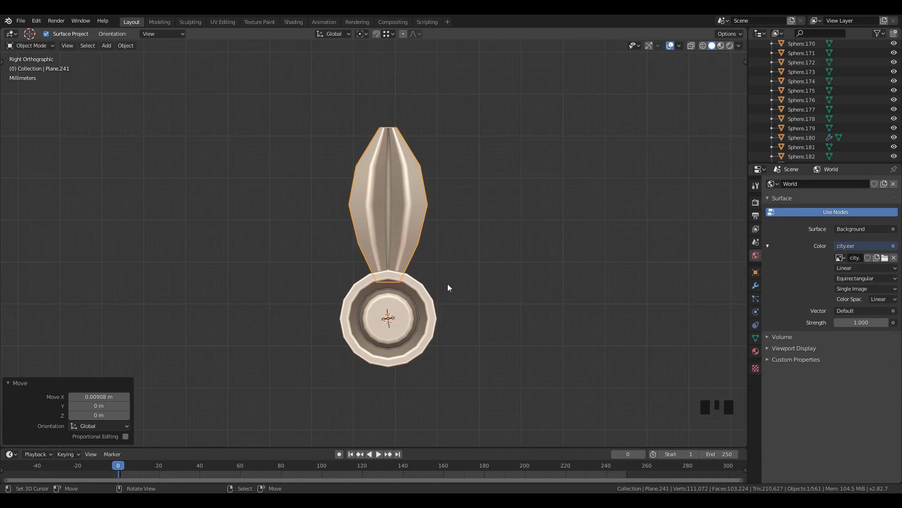
pyautogui.hotkey('alt', 'd')
pyautogui.press('r')
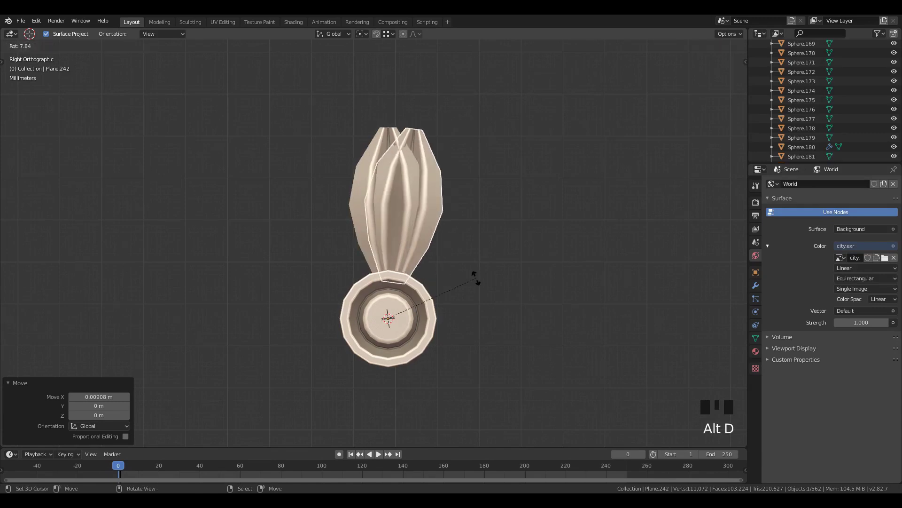
pyautogui.write('45')
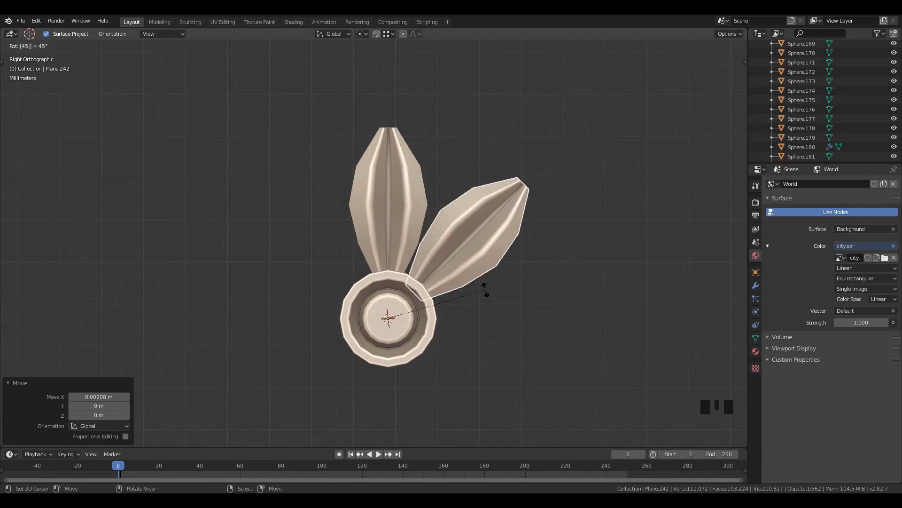
pyautogui.press('Return')
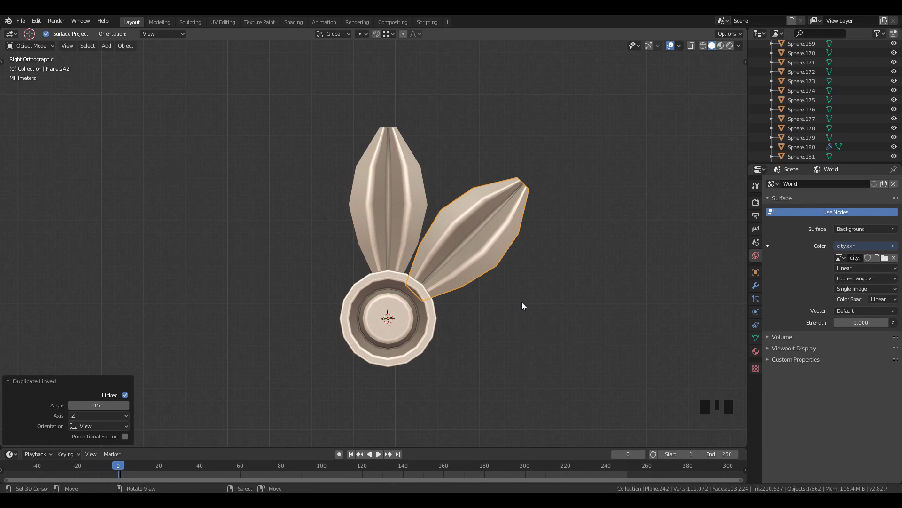
# Repeat the 45° linked duplication six more times to complete a ring of eight leaves around the cylinder
pyautogui.scroll(-2, 522, 303)
pyautogui.hotkey('shift', 'r')
pyautogui.hotkey('shift', 'r')
pyautogui.hotkey('shift', 'r')
pyautogui.hotkey('shift', 'r')
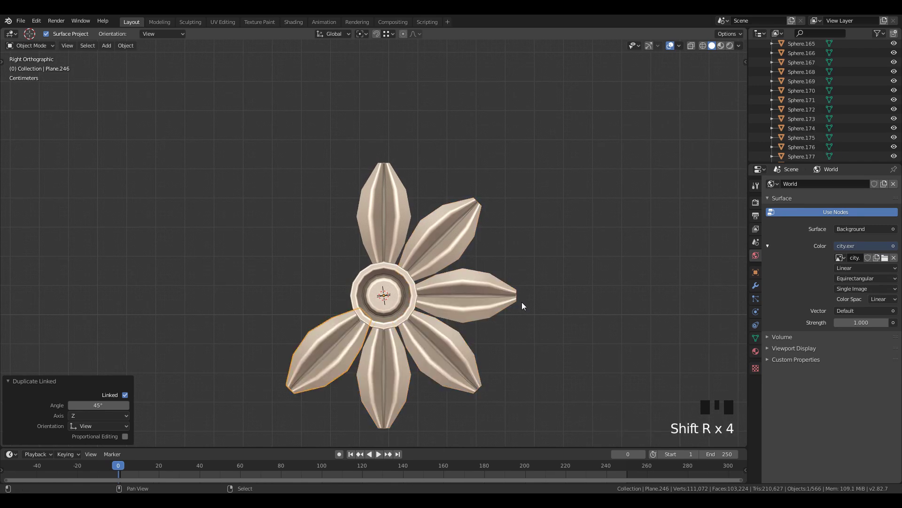
pyautogui.hotkey('shift', 'r')
pyautogui.hotkey('shift', 'r')
# Move the upright leaf's whole mesh -0.00213 m along Z so all linked leaves sit closer to the cylinder
pyautogui.rightClick(401, 264)
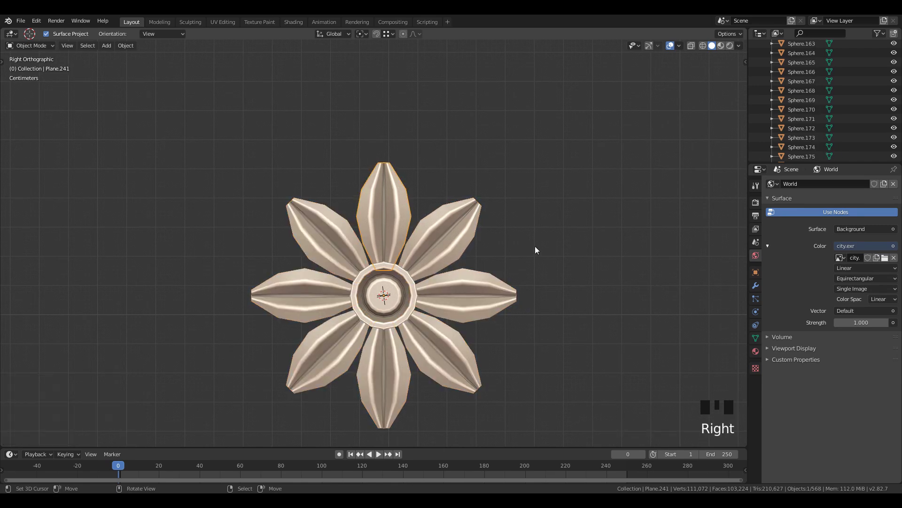
pyautogui.press('Tab')
pyautogui.scroll(2, 545, 250)
pyautogui.press('a')
pyautogui.press('g')
pyautogui.press('z')
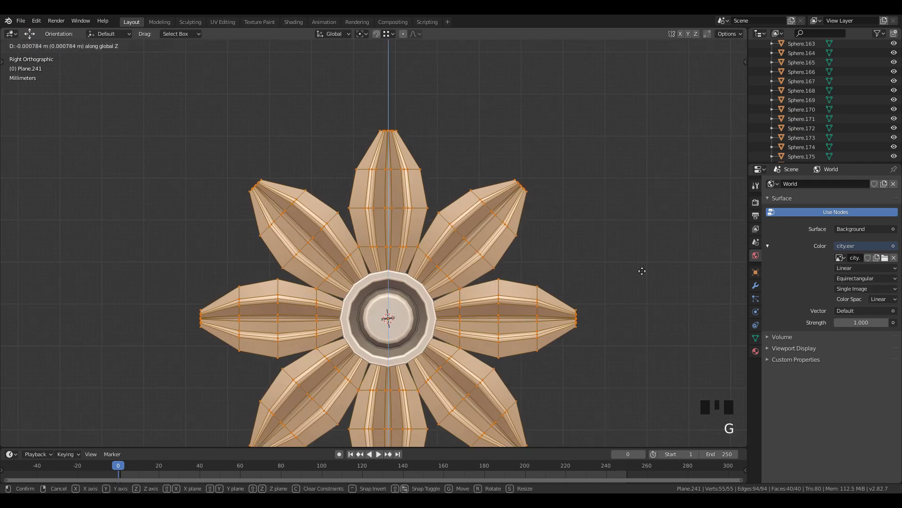
pyautogui.click(570, 287)
pyautogui.scroll(-2, 550, 340)
pyautogui.scroll(2, 574, 344)
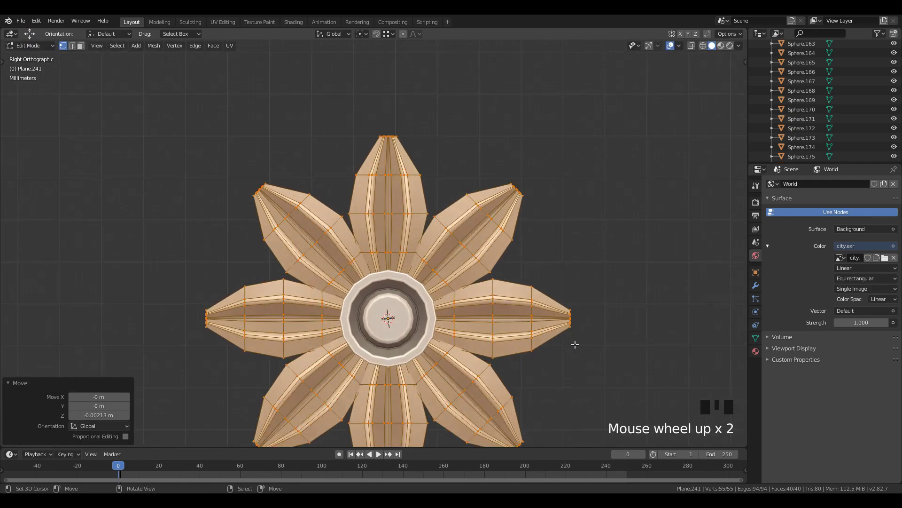
# Duplicate the leaf mesh within the same object, tilt the copy clockwise and place it outward between two neighbouring leaves
pyautogui.scroll(1, 575, 344)
pyautogui.hotkey('shift', 'd')
pyautogui.click(630, 263)
pyautogui.press('r')
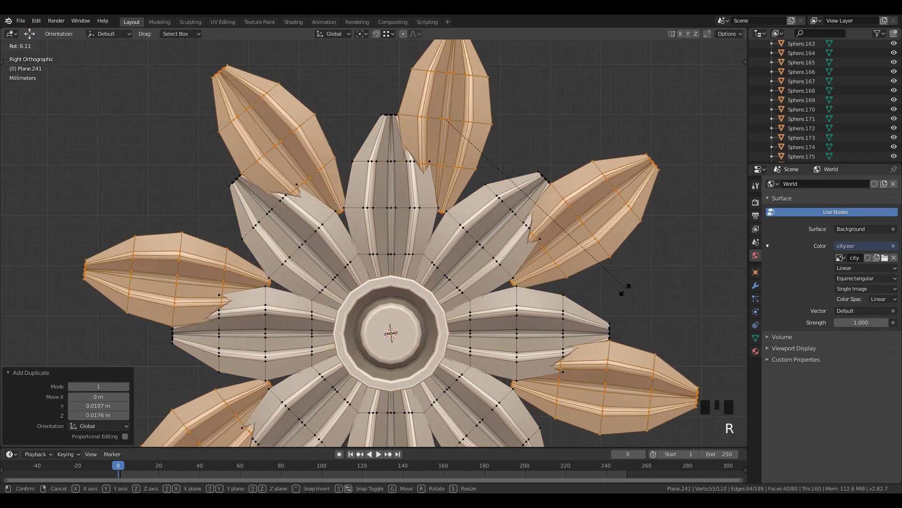
pyautogui.click(541, 319)
pyautogui.press('g')
pyautogui.click(669, 324)
# Scale the duplicated leaf down, move it inward between the large leaves and rotate it -6.46°
pyautogui.press('s')
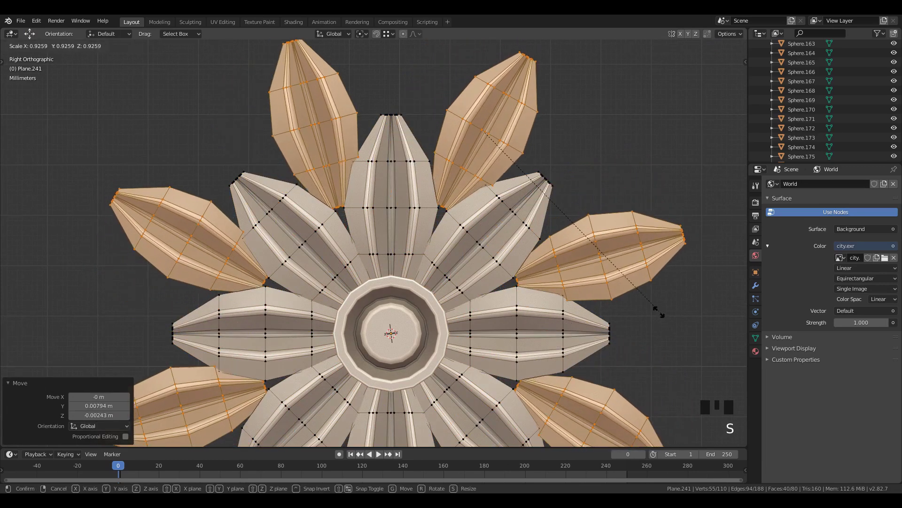
pyautogui.click(651, 306)
pyautogui.press('g')
pyautogui.click(643, 301)
pyautogui.press('r')
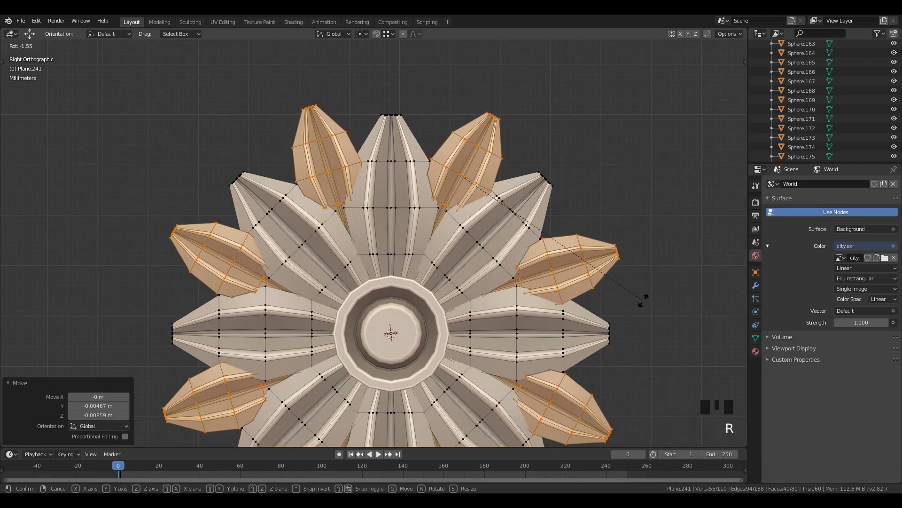
pyautogui.click(640, 276)
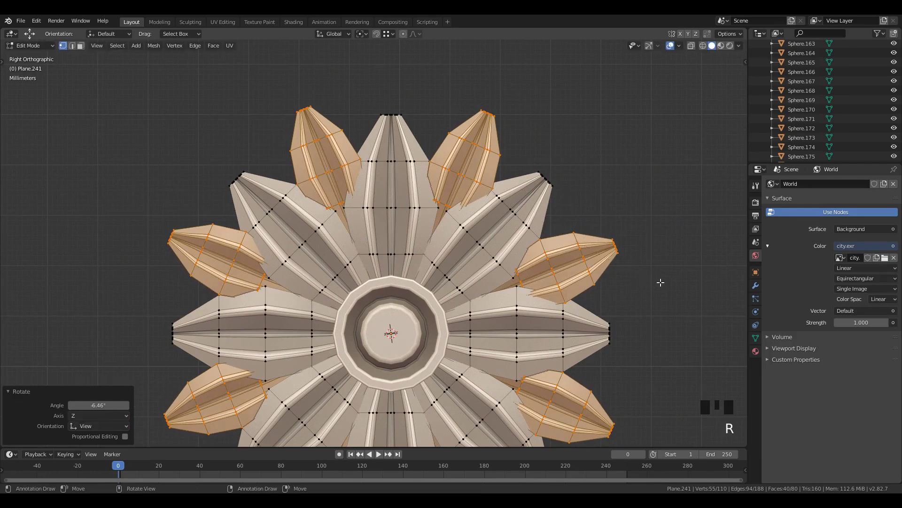
# Scale the small leaf by 0.819, nudge it further inward between the large leaves and finish editing the mesh
pyautogui.press('s')
pyautogui.click(602, 297)
pyautogui.press('g')
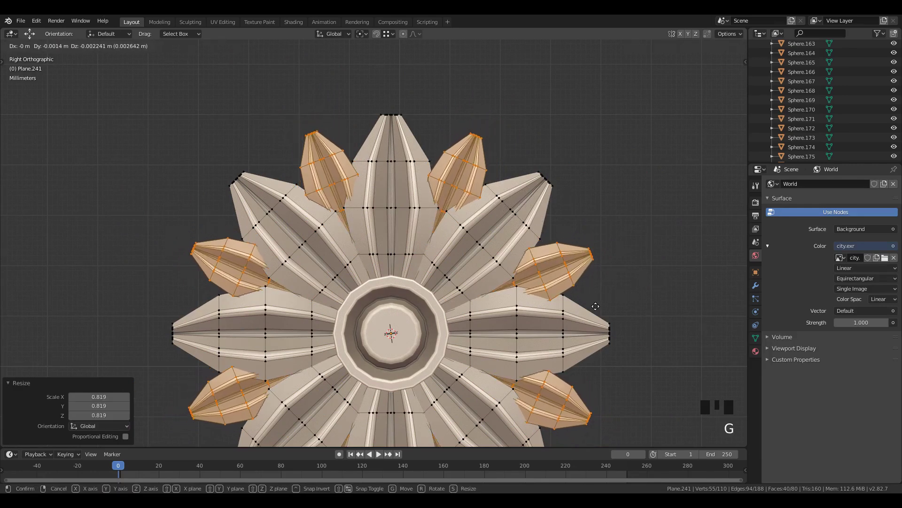
pyautogui.click(594, 307)
pyautogui.press('Tab')
# Display the scene in Material Preview and give the central cylinder a new salmon-coloured material with Metallic 1.000 and Roughness 0.310
pyautogui.scroll(-5, 607, 312)
pyautogui.moveTo(607, 312)
pyautogui.keyDown('shift'); pyautogui.mouseDown(button='middle')
pyautogui.moveTo(442, 323)
pyautogui.moveTo(546, 316)
pyautogui.mouseUp(button='middle'); pyautogui.keyUp('shift')
pyautogui.press('z')
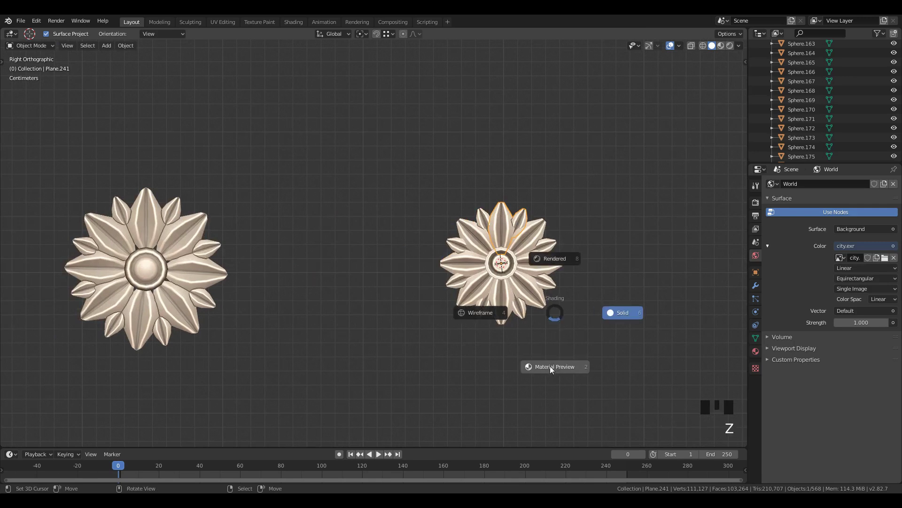
pyautogui.click(549, 367)
pyautogui.moveTo(548, 367)
pyautogui.keyDown('shift'); pyautogui.mouseDown(button='middle')
pyautogui.moveTo(549, 352)
pyautogui.moveTo(490, 345)
pyautogui.mouseUp(button='middle'); pyautogui.keyUp('shift')
pyautogui.scroll(2, 537, 315)
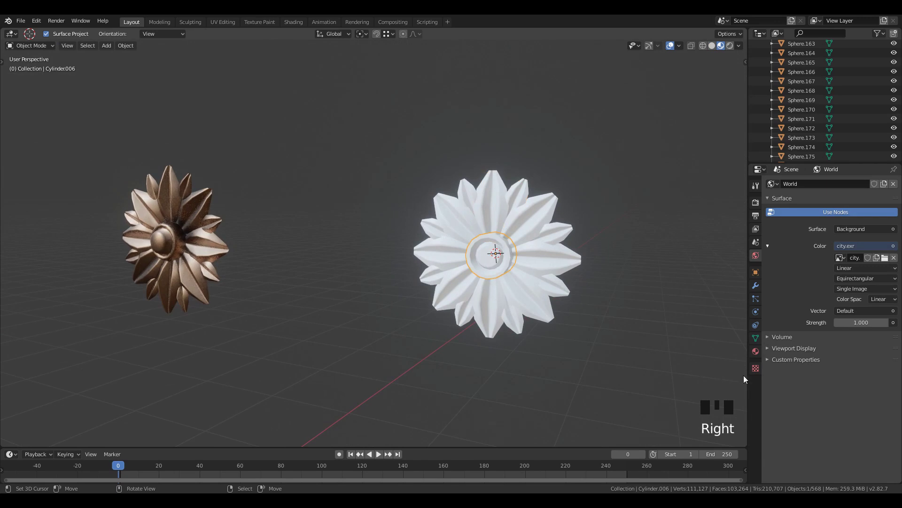
pyautogui.click(756, 351)
pyautogui.click(822, 224)
pyautogui.click(850, 319)
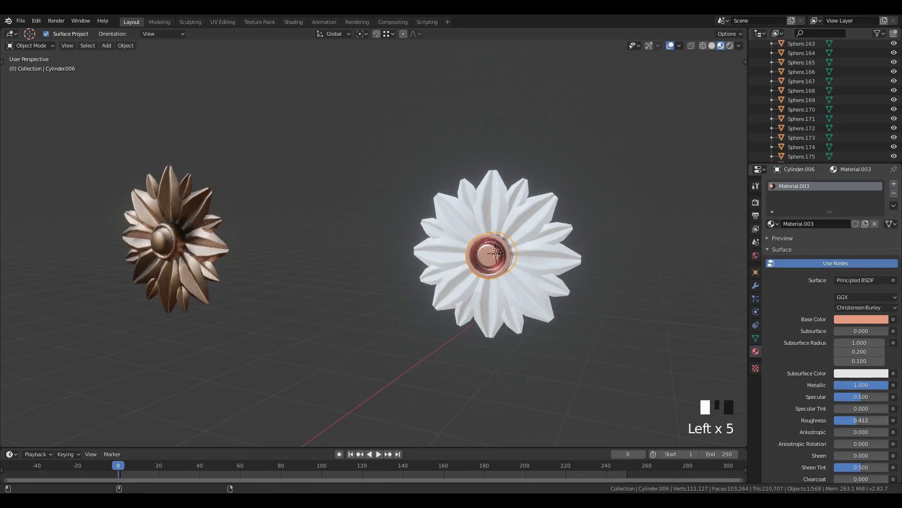
pyautogui.click(860, 308)
pyautogui.click(859, 318)
# Share the cylinder's material with the leaves and change its base colour to golden brown, about H 0.092, S 0.462, V 0.613
pyautogui.click(856, 318)
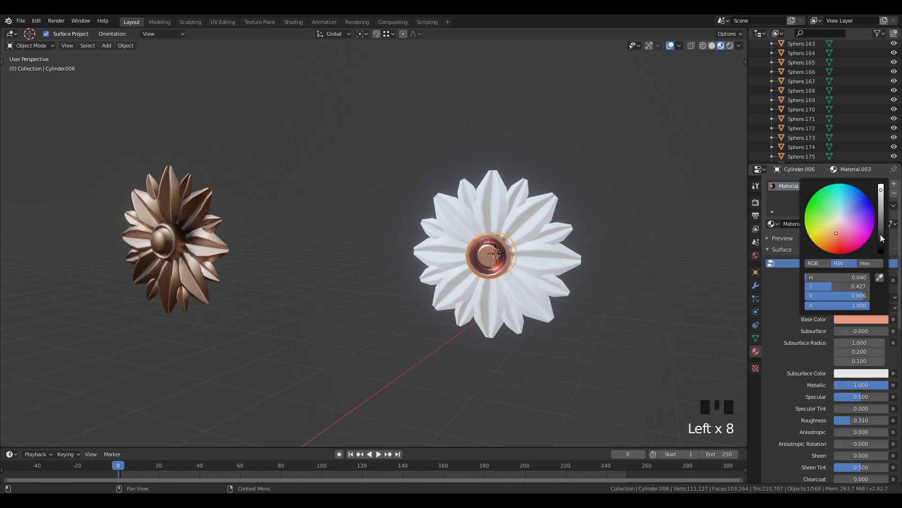
pyautogui.moveTo(881, 234); pyautogui.dragTo(880, 216)
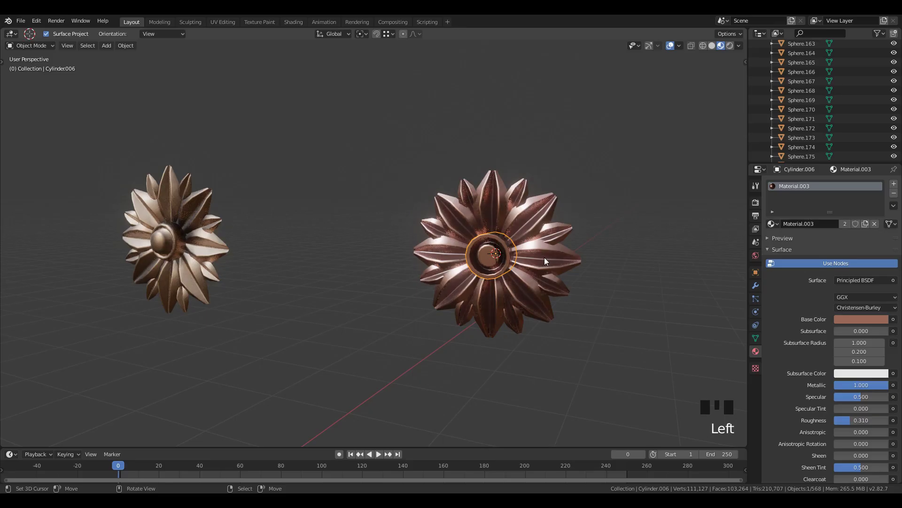
pyautogui.click(856, 319)
pyautogui.moveTo(840, 249); pyautogui.dragTo(841, 246)
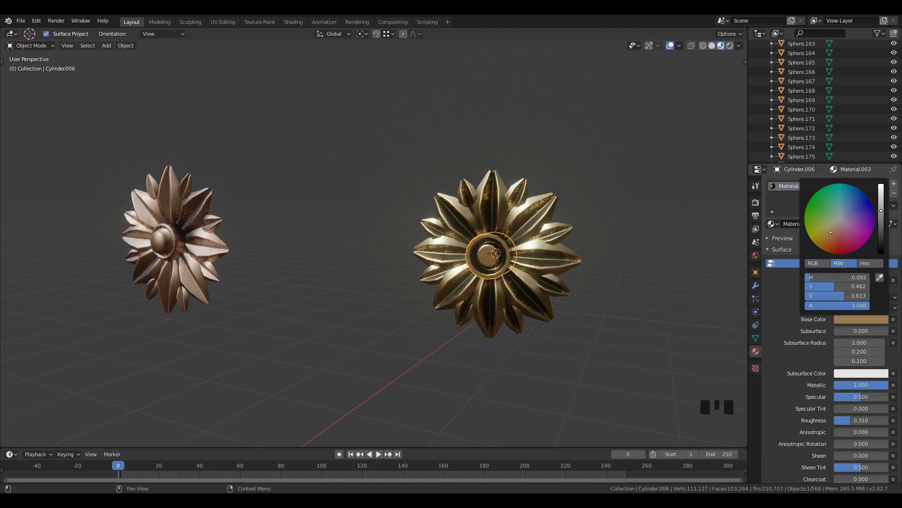
# Deselect everything and raise the rosette material's roughness to 0.411
pyautogui.press('a')
pyautogui.press('a')
pyautogui.moveTo(503, 277); pyautogui.dragTo(510, 306, button='middle')
pyautogui.moveTo(853, 421); pyautogui.dragTo(857, 421)
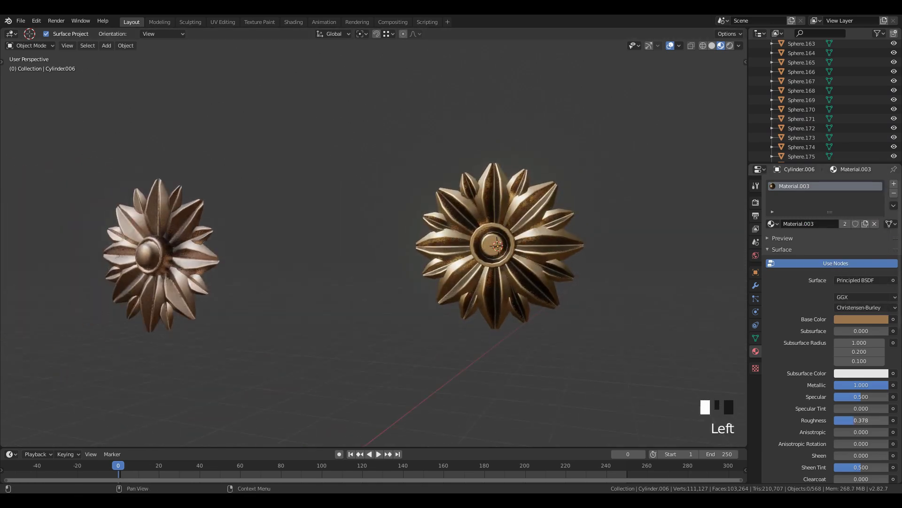
# Examine the gate's rosettes, acanthus scrollwork and column capitals up close, and the whole gate from a distance
pyautogui.moveTo(498, 301); pyautogui.dragTo(344, 363, button='middle')
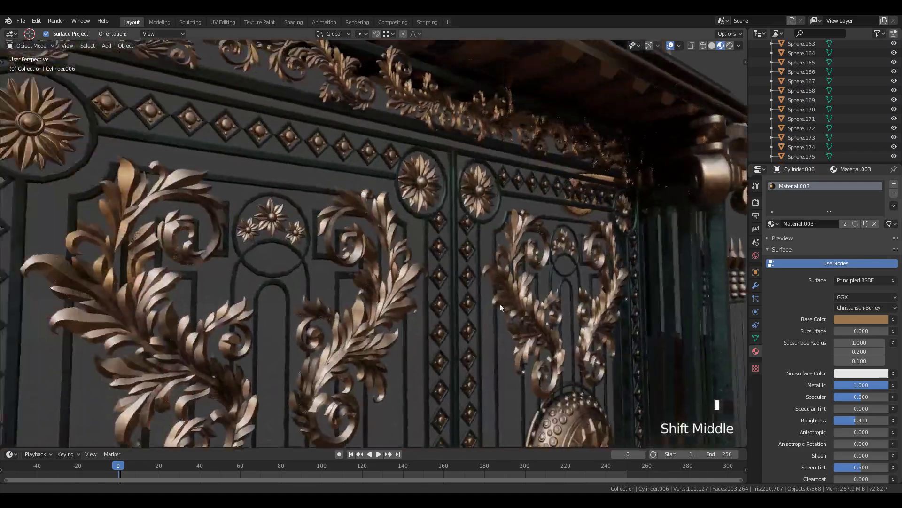
pyautogui.hotkey('shift', '`')
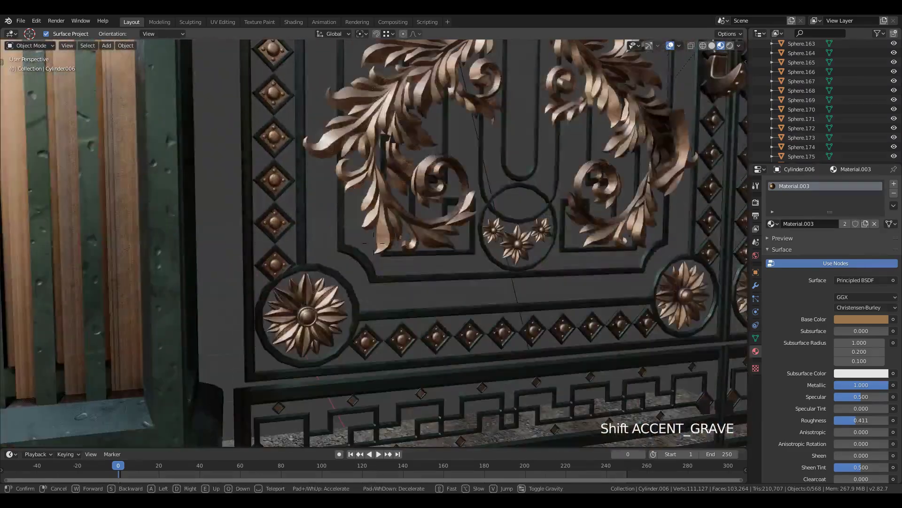
pyautogui.press('s')
pyautogui.press('w')
pyautogui.press('s')
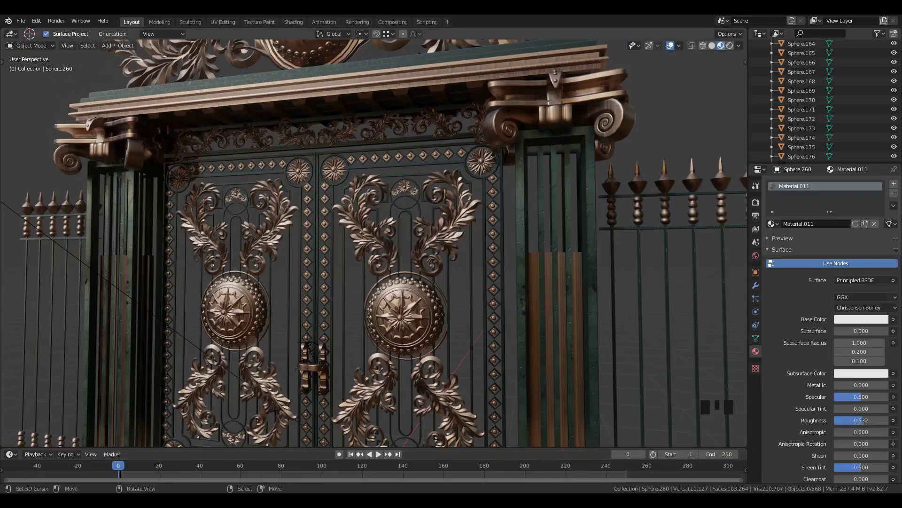
pyautogui.scroll(2, 507, 221)
pyautogui.moveTo(506, 221); pyautogui.dragTo(453, 263, button='middle')
pyautogui.scroll(2, 374, 275)
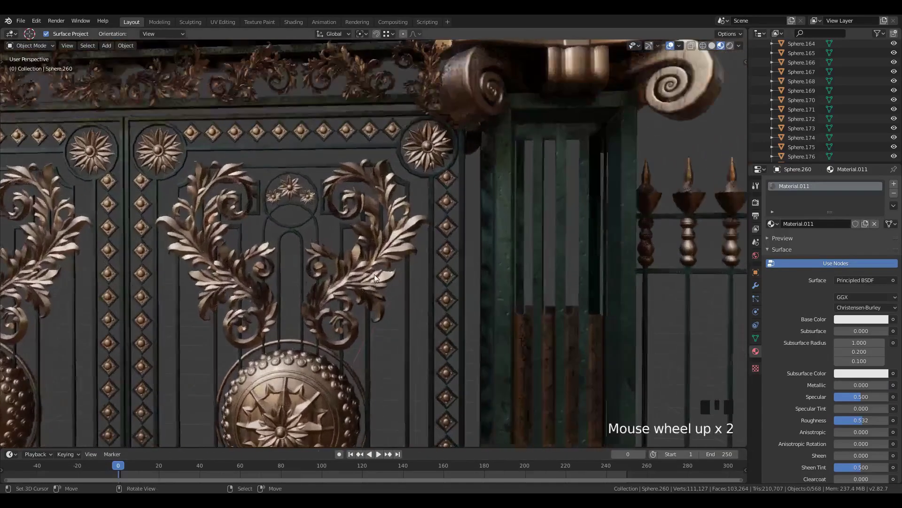
pyautogui.scroll(-9, 375, 275)
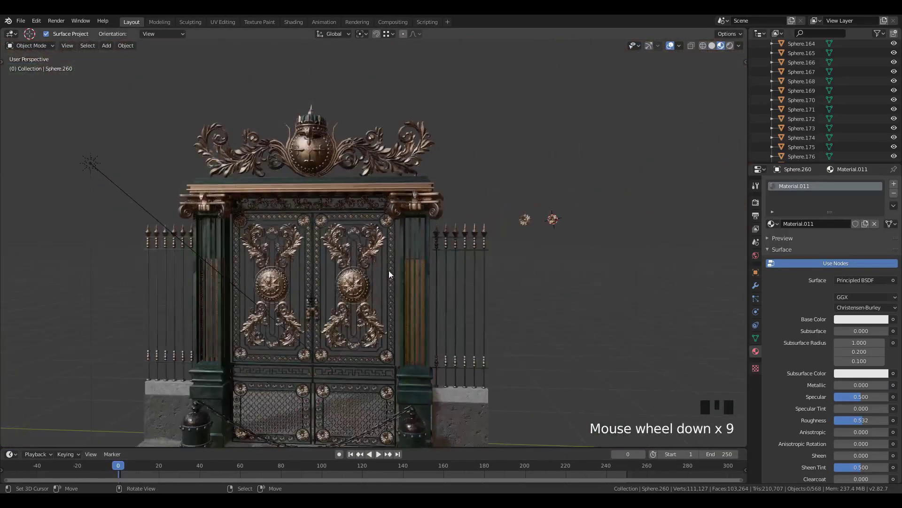
# Load baroque.jpg as a reference image aligned to the right orthographic view, beside the gate
pyautogui.press('KP_3')
pyautogui.scroll(3, 578, 246)
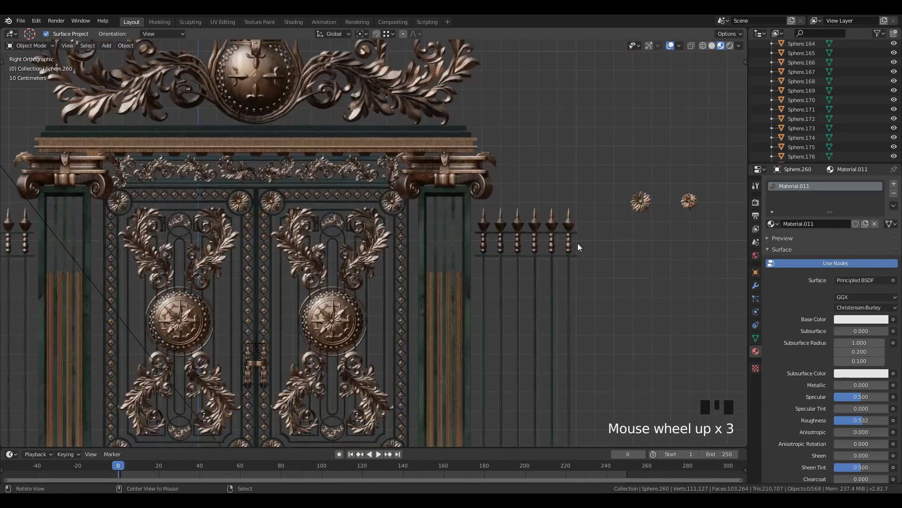
pyautogui.keyDown('shift'); pyautogui.moveTo(578, 245); pyautogui.dragTo(308, 282, button='middle'); pyautogui.keyUp('shift')
pyautogui.hotkey('shift', 'a')
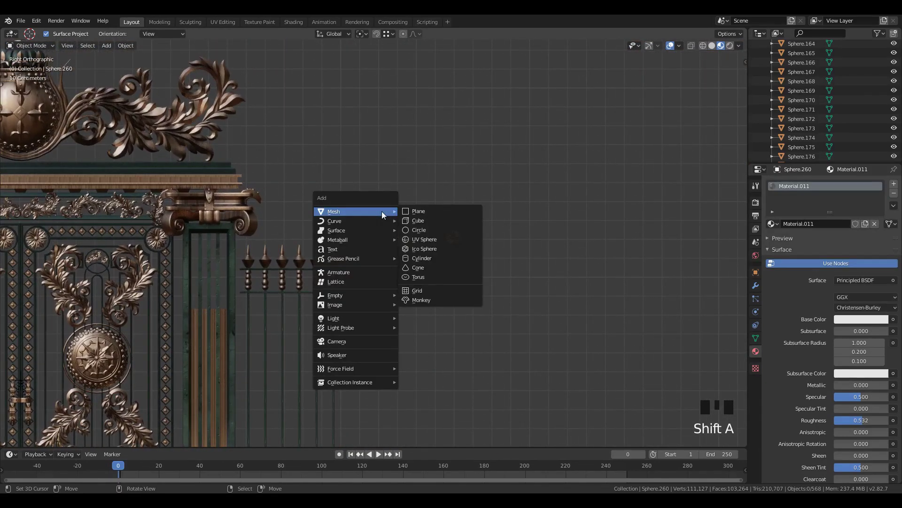
pyautogui.moveTo(365, 304)
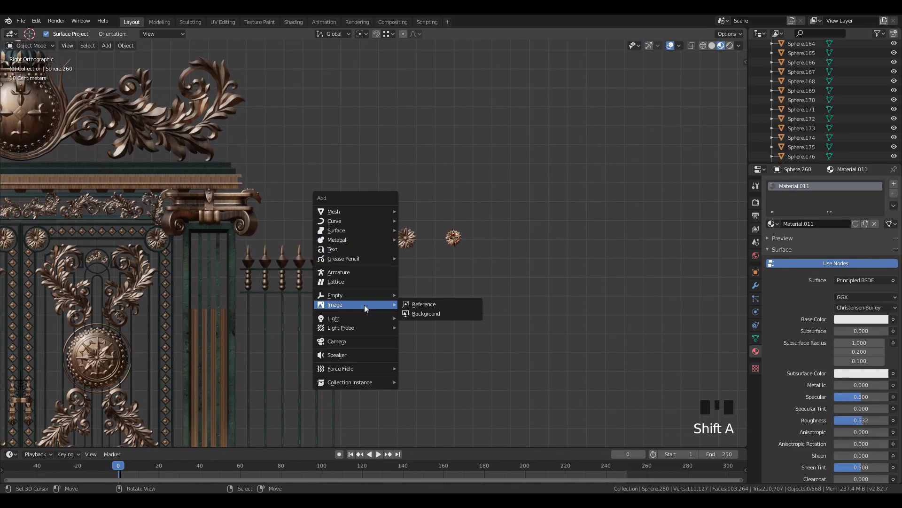
pyautogui.click(424, 304)
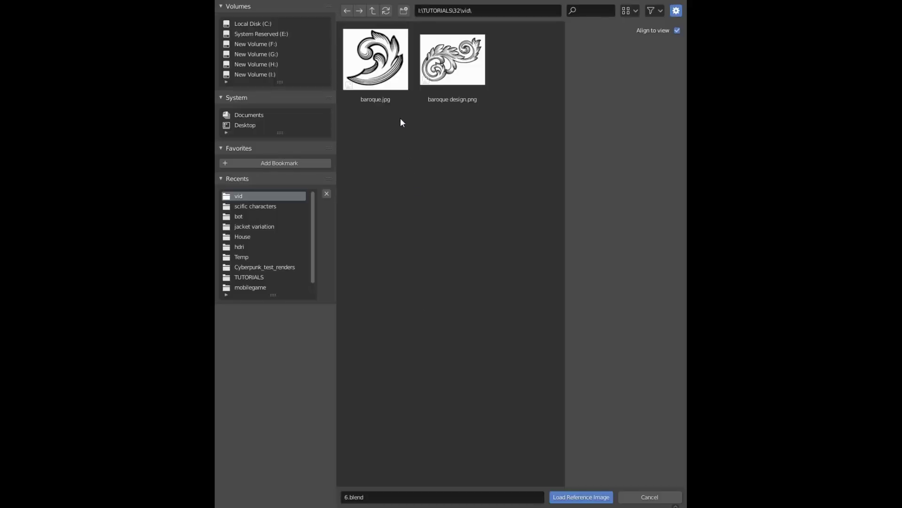
pyautogui.doubleClick(383, 80)
# Scale the baroque reference image down to rosette scale and move it into the empty space above the two rosettes
pyautogui.scroll(-3, 397, 168)
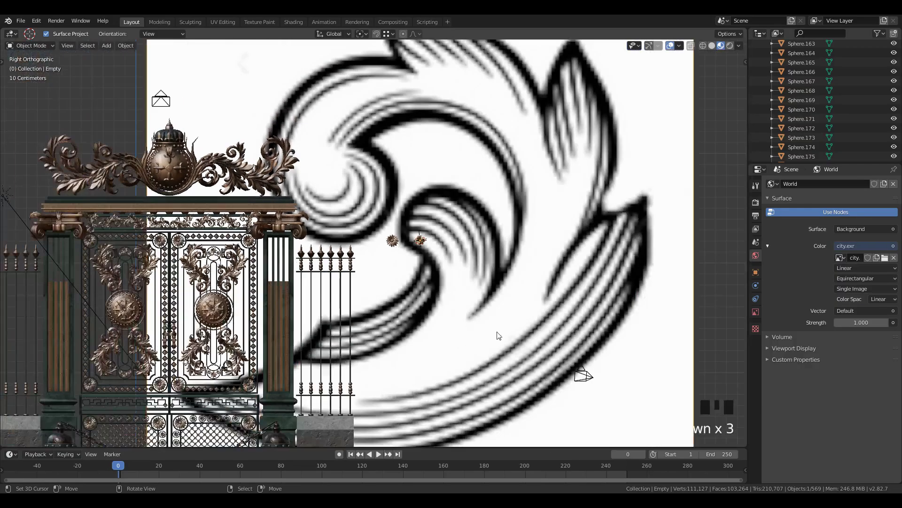
pyautogui.press('s')
pyautogui.click(452, 282)
pyautogui.scroll(6, 452, 282)
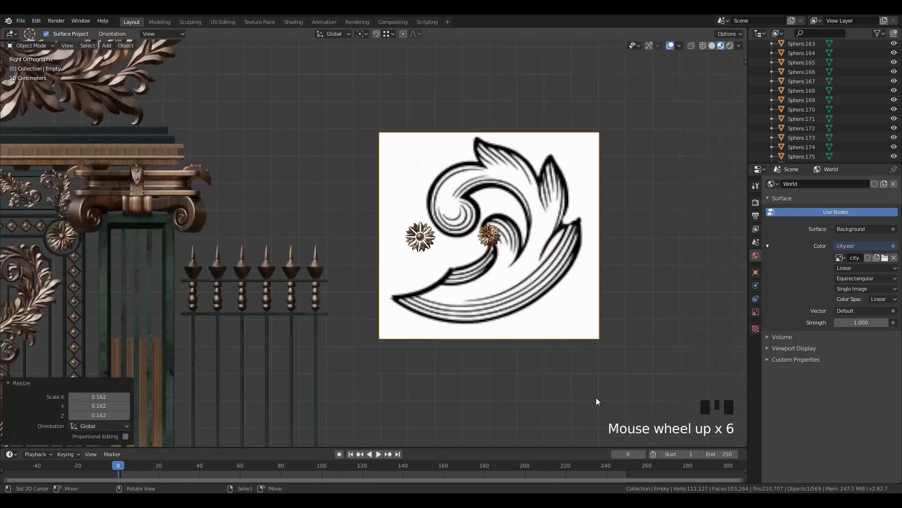
pyautogui.press('s')
pyautogui.click(530, 305)
pyautogui.press('g')
pyautogui.click(430, 236)
# Add a plane and rotate its mesh 90° around the global Y axis so it faces the right view
pyautogui.scroll(3, 398, 235)
pyautogui.keyDown('shift'); pyautogui.moveTo(397, 198); pyautogui.dragTo(273, 262, button='middle'); pyautogui.keyUp('shift')
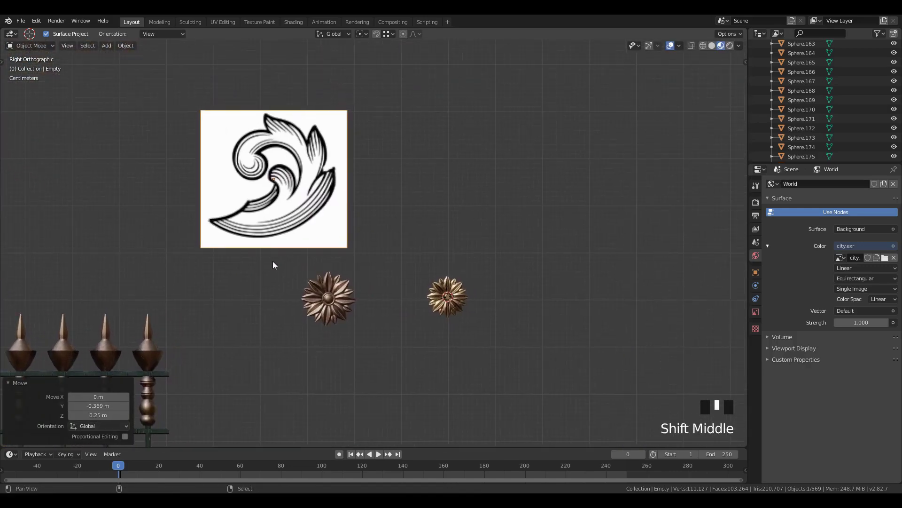
pyautogui.hotkey('shift', 'a')
pyautogui.moveTo(289, 112)
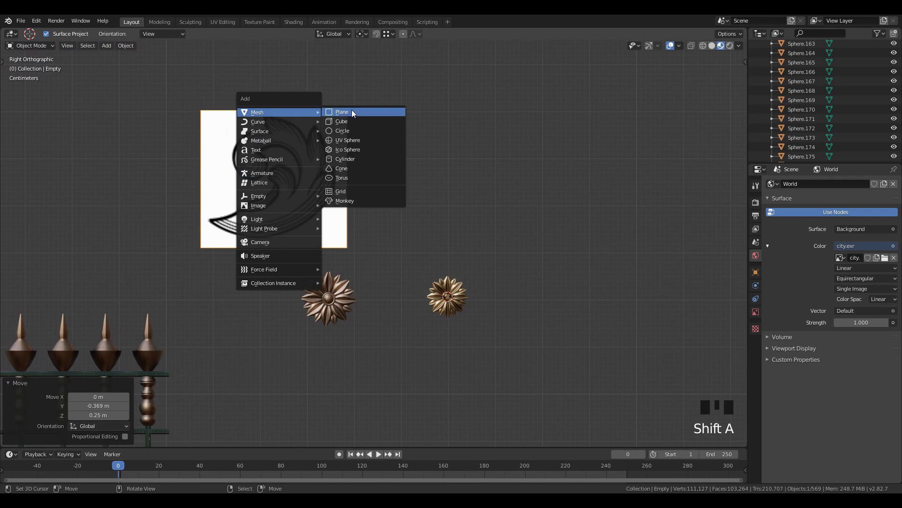
pyautogui.click(351, 109)
pyautogui.press('Tab')
pyautogui.press('r')
pyautogui.press('y')
pyautogui.press('9')
pyautogui.press('0')
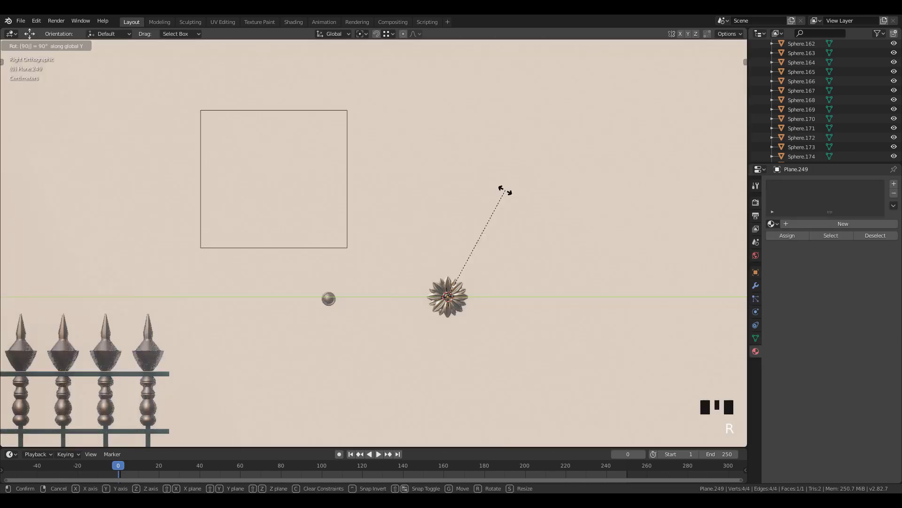
pyautogui.press('Return')
# Shrink the plane's mesh and place the plane over the lower stem of the baroque leaf drawing
pyautogui.press('s')
pyautogui.click(494, 307)
pyautogui.press('s')
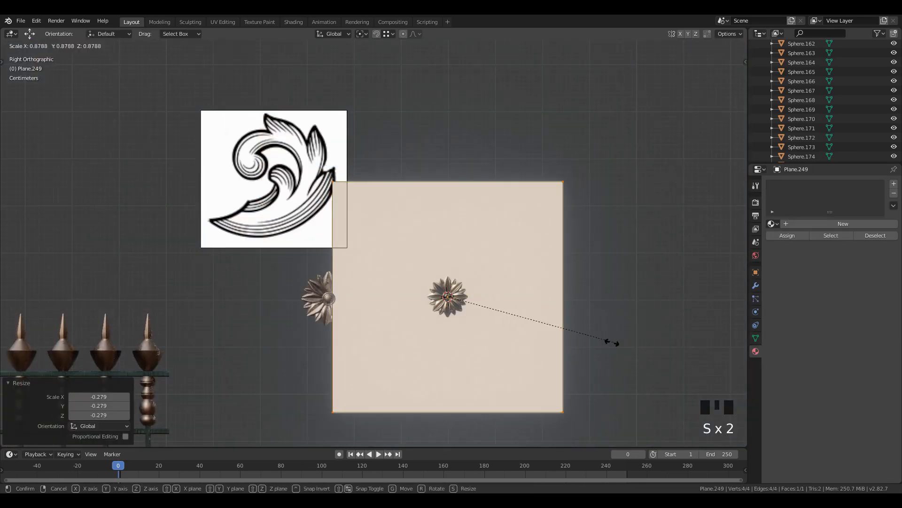
pyautogui.click(495, 315)
pyautogui.press('s')
pyautogui.click(567, 362)
pyautogui.press('Tab')
pyautogui.press('g')
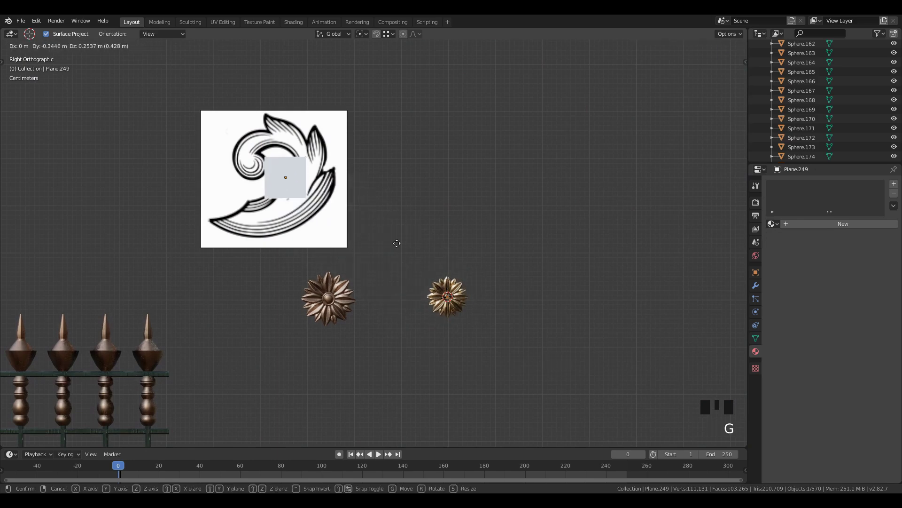
pyautogui.click(397, 244)
pyautogui.keyDown('shift'); pyautogui.moveTo(397, 244); pyautogui.dragTo(424, 313, button='middle'); pyautogui.keyUp('shift')
pyautogui.scroll(4, 384, 337)
pyautogui.press('g')
pyautogui.click(321, 411)
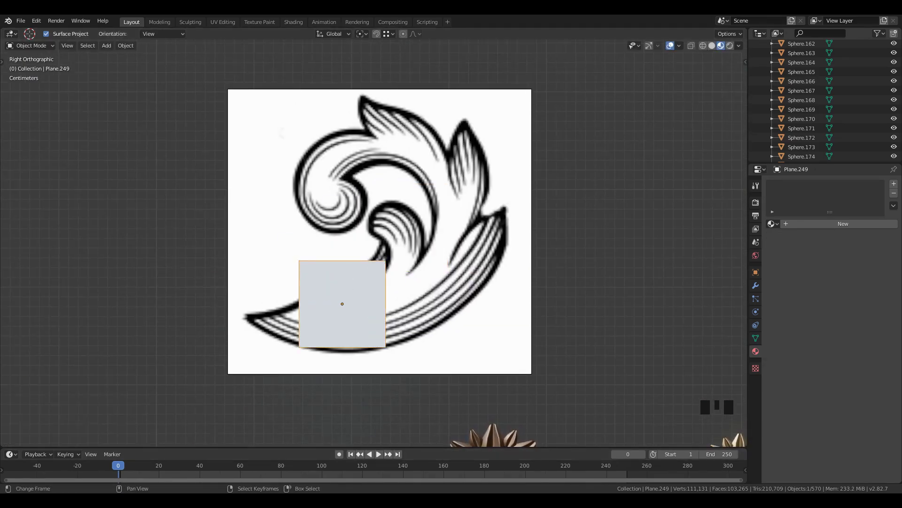
# Move the plane's four corner vertices to match the outline of the drawing's pointed lower stem
pyautogui.scroll(3, 355, 320)
pyautogui.keyDown('shift'); pyautogui.moveTo(355, 320); pyautogui.dragTo(362, 298, button='middle'); pyautogui.keyUp('shift')
pyautogui.press('Tab')
pyautogui.rightClick(258, 262)
pyautogui.press('g')
pyautogui.click(295, 308)
pyautogui.rightClick(238, 395)
pyautogui.press('g')
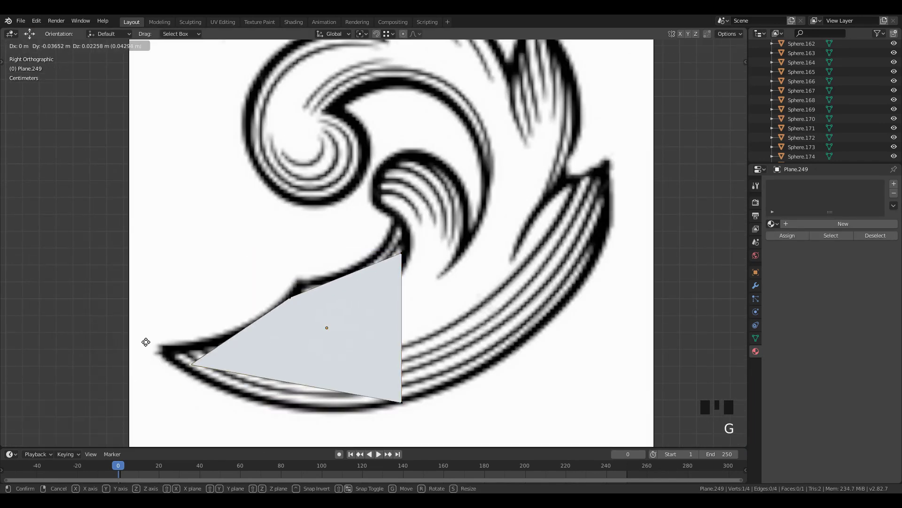
pyautogui.rightClick(398, 263)
pyautogui.press('g')
pyautogui.click(320, 319)
pyautogui.rightClick(249, 403)
pyautogui.press('g')
pyautogui.click(275, 408)
# Extrude the end edge along the drawing's lower curve and fit the new vertices to the outline
pyautogui.keyDown('shift'); pyautogui.rightClick(324, 310); pyautogui.keyUp('shift')
pyautogui.press('e')
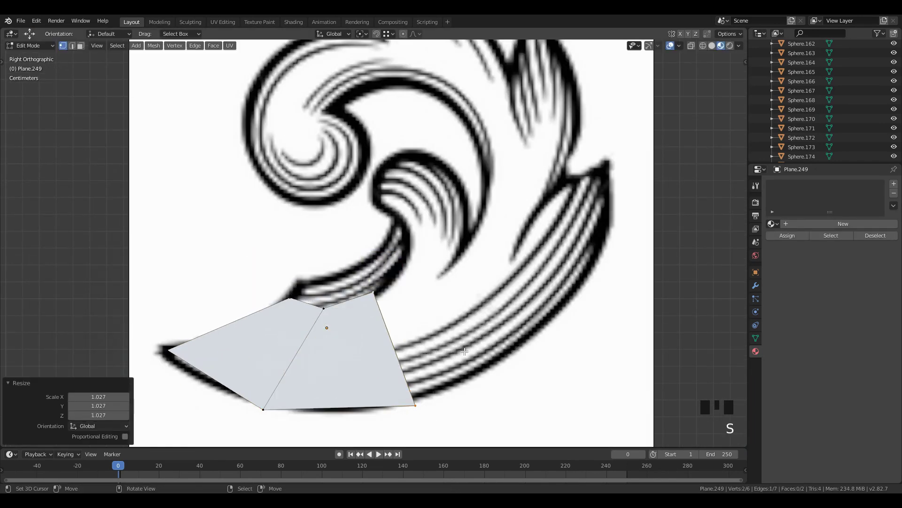
pyautogui.rightClick(498, 337)
pyautogui.press('g')
pyautogui.click(515, 351)
pyautogui.rightClick(474, 385)
pyautogui.press('g')
pyautogui.click(467, 379)
pyautogui.rightClick(416, 404)
pyautogui.press('g')
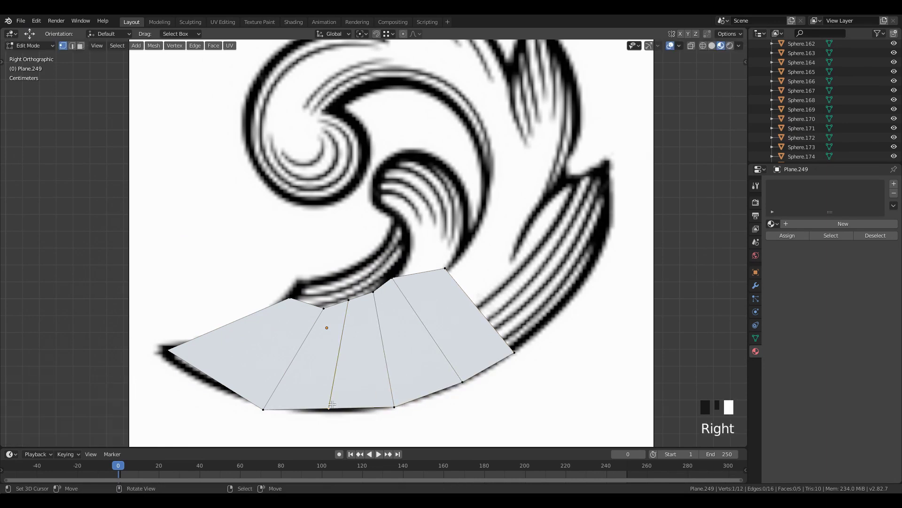
pyautogui.click(480, 239)
pyautogui.press('g')
pyautogui.rightClick(513, 257)
pyautogui.press('e')
pyautogui.press('g')
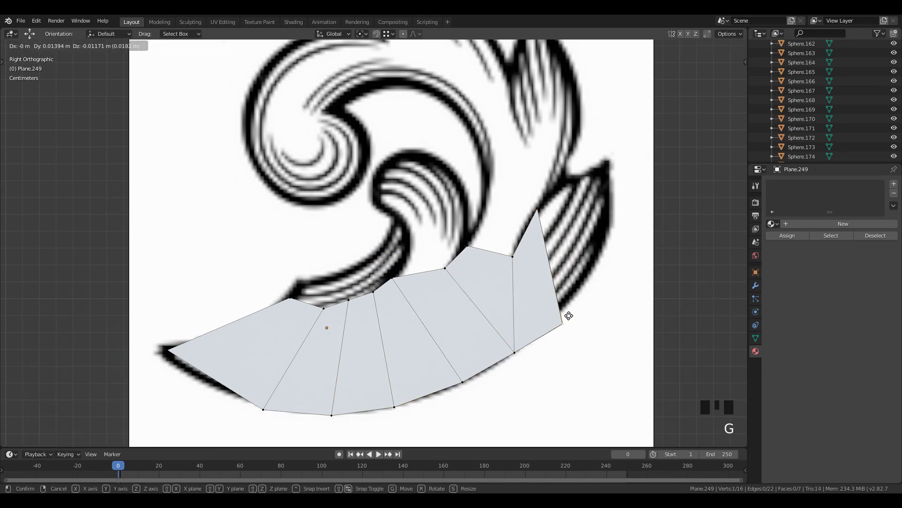
# Extrude and narrow the strip up to the tip of the outermost leaf, fitting its vertices to the outline
pyautogui.keyDown('shift'); pyautogui.moveTo(529, 235); pyautogui.dragTo(413, 272, button='middle'); pyautogui.keyUp('shift')
pyautogui.keyDown('shift'); pyautogui.rightClick(445, 361); pyautogui.keyUp('shift')
pyautogui.press('e')
pyautogui.press('e')
pyautogui.press('s')
pyautogui.press('e')
pyautogui.press('s')
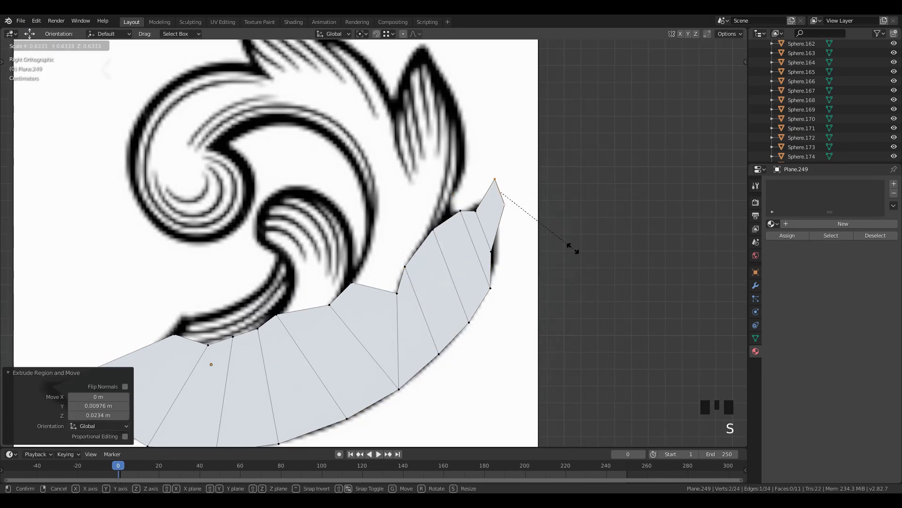
pyautogui.rightClick(493, 245)
pyautogui.press('g')
# Extrude the small inner curl from the stem's upper edge, resizing each segment to follow its rounded outline
pyautogui.keyDown('shift'); pyautogui.moveTo(284, 315); pyautogui.dragTo(355, 319, button='middle'); pyautogui.keyUp('shift')
pyautogui.rightClick(355, 319)
pyautogui.keyDown('shift'); pyautogui.rightClick(398, 320); pyautogui.keyUp('shift')
pyautogui.press('e')
pyautogui.click(417, 293)
pyautogui.press('e')
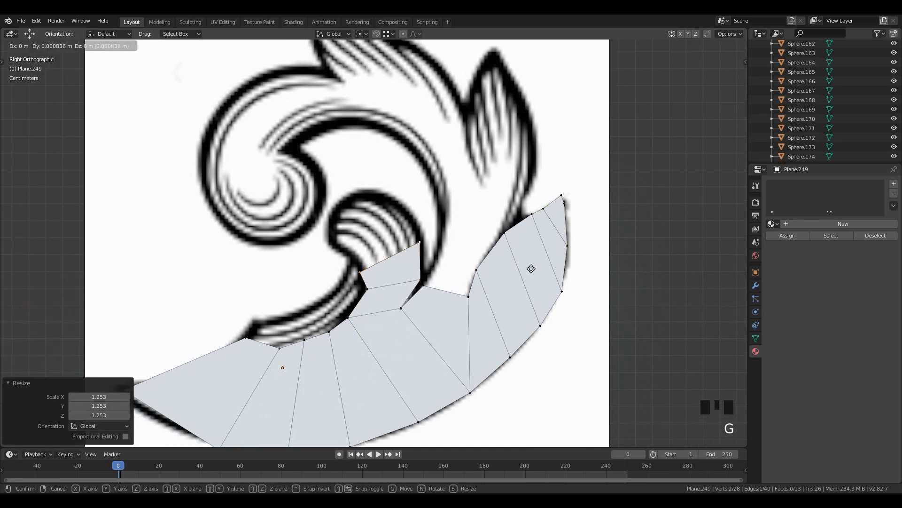
pyautogui.click(470, 268)
pyautogui.press('g')
pyautogui.click(457, 268)
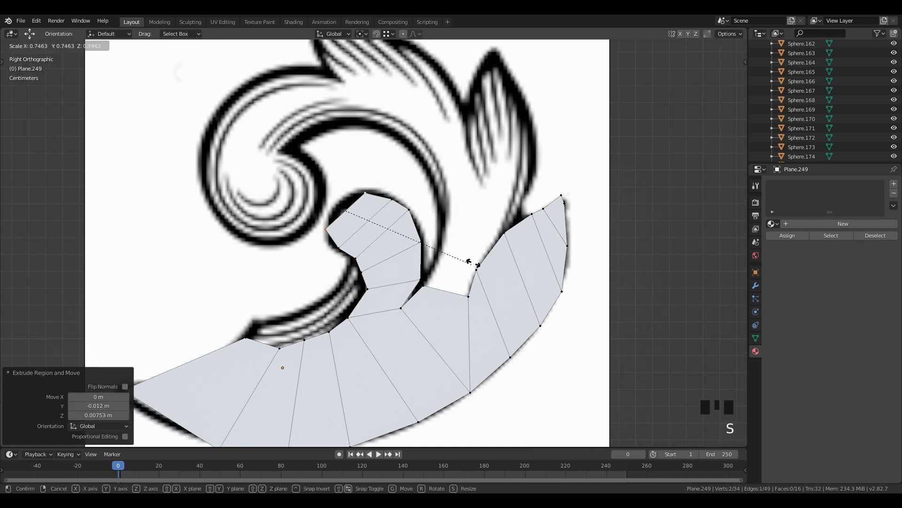
pyautogui.click(430, 299)
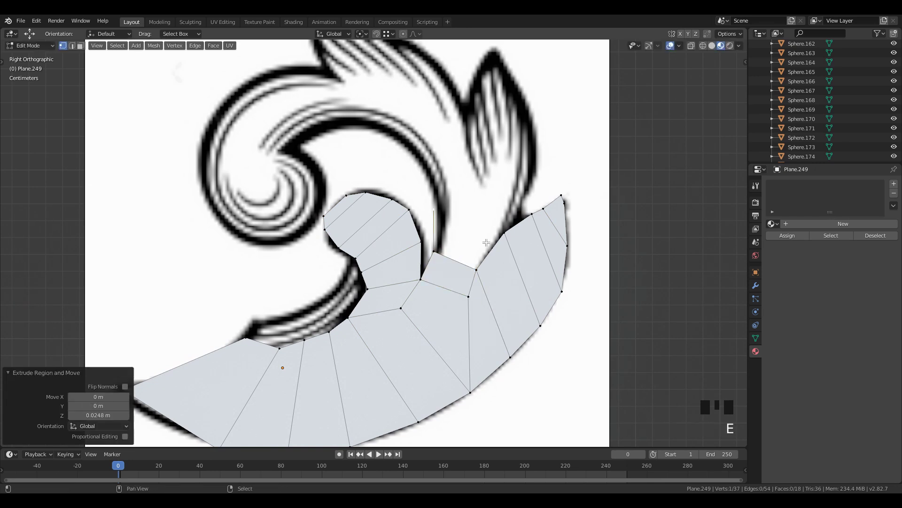
# Fill the faces that continue the main stem upward between the inner curl and the outermost leaf
pyautogui.keyDown('shift'); pyautogui.rightClick(502, 233); pyautogui.keyUp('shift')
pyautogui.press('g')
pyautogui.click(501, 233)
pyautogui.press('f')
pyautogui.press('g')
pyautogui.click(489, 235)
pyautogui.scroll(1, 502, 311)
pyautogui.rightClick(505, 317)
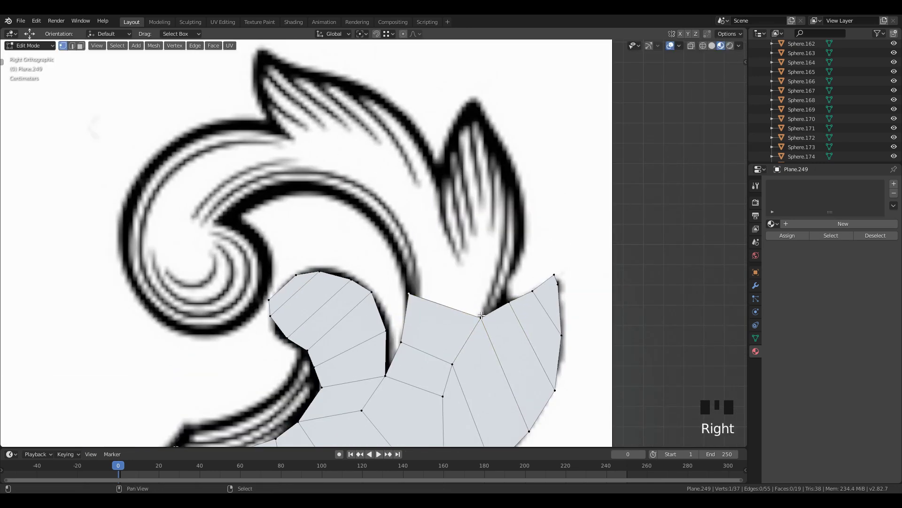
pyautogui.press('f')
# Extrude the upright pointed leaf to its tip, scaling each segment to match the drawing
pyautogui.rightClick(525, 239)
pyautogui.press('e')
pyautogui.press('s')
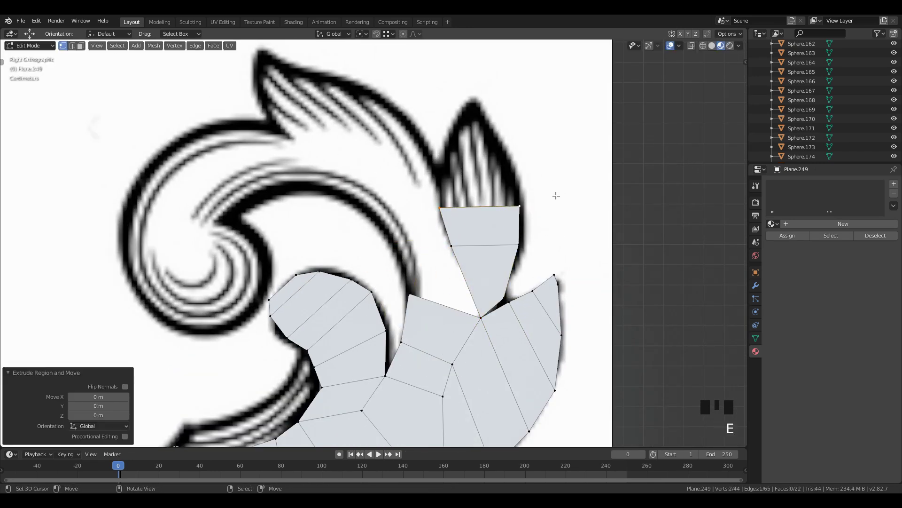
pyautogui.press('s')
pyautogui.click(582, 235)
pyautogui.press('e')
pyautogui.press('s')
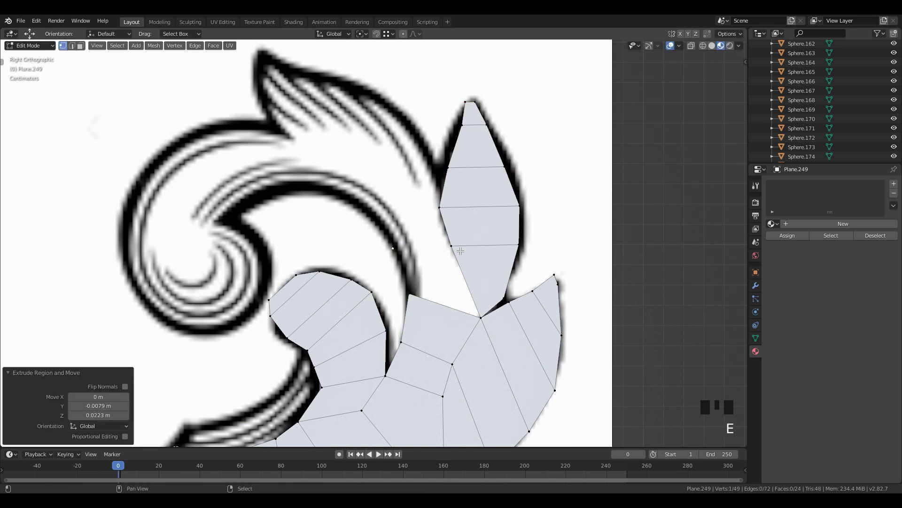
# Fill the faces joining the upright leaf to the main stem and continue them to the start of the upper arch
pyautogui.keyDown('shift'); pyautogui.rightClick(454, 247); pyautogui.keyUp('shift')
pyautogui.press('f')
pyautogui.press('f')
pyautogui.rightClick(394, 249)
pyautogui.press('e')
pyautogui.click(374, 220)
pyautogui.keyDown('shift'); pyautogui.rightClick(442, 210); pyautogui.keyUp('shift')
pyautogui.click(366, 136)
pyautogui.keyDown('shift'); pyautogui.rightClick(441, 208); pyautogui.keyUp('shift')
pyautogui.press('f')
# Extrude the stem's end edge along the upper arch of the large scroll, rotating and scaling each segment to the outline
pyautogui.rightClick(357, 151)
pyautogui.press('e')
pyautogui.press('r')
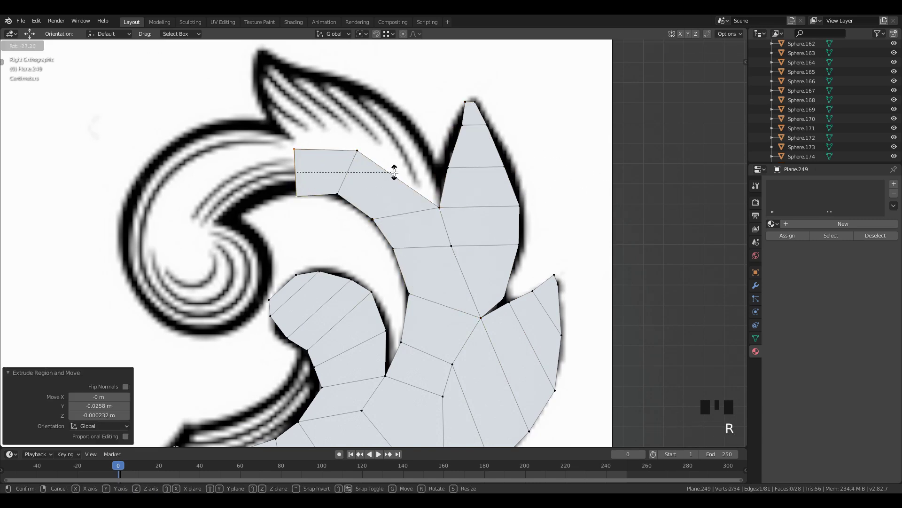
pyautogui.press('e')
pyautogui.press('r')
pyautogui.press('e')
pyautogui.press('r')
pyautogui.press('s')
pyautogui.press('e')
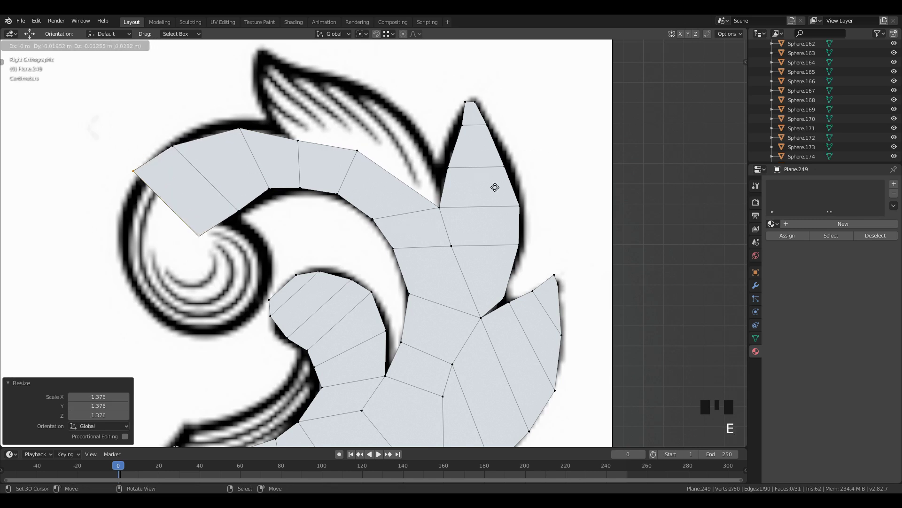
pyautogui.press('r')
pyautogui.press('s')
# Extend the large scroll down its outer side, add a loop cut and fit its vertices to the outline
pyautogui.press('e')
pyautogui.press('r')
pyautogui.press('g')
pyautogui.rightClick(167, 278)
pyautogui.press('g')
pyautogui.rightClick(233, 221)
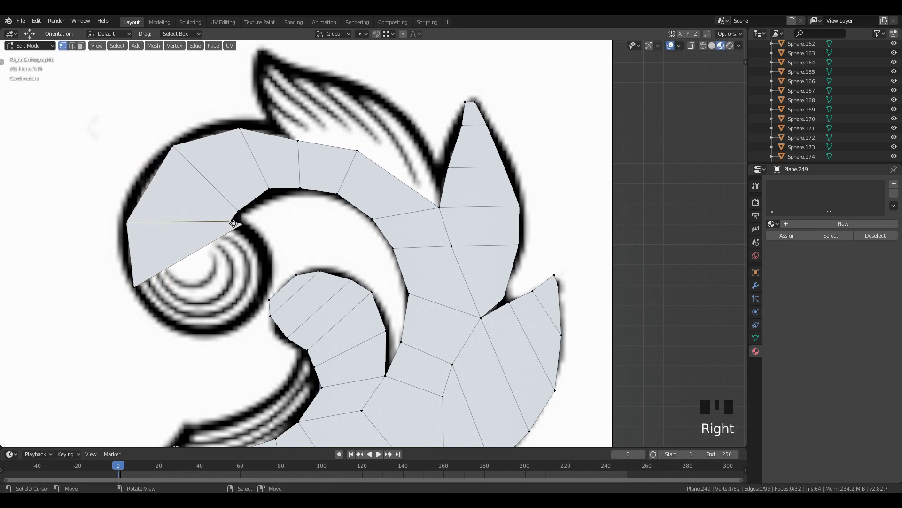
pyautogui.press('g')
pyautogui.hotkey('ctrl', 'r')
pyautogui.rightClick(243, 228)
pyautogui.press('g')
# Extrude and resize the segments that close the large scroll's rounded end
pyautogui.press('e')
pyautogui.press('s')
pyautogui.press('e')
pyautogui.press('s')
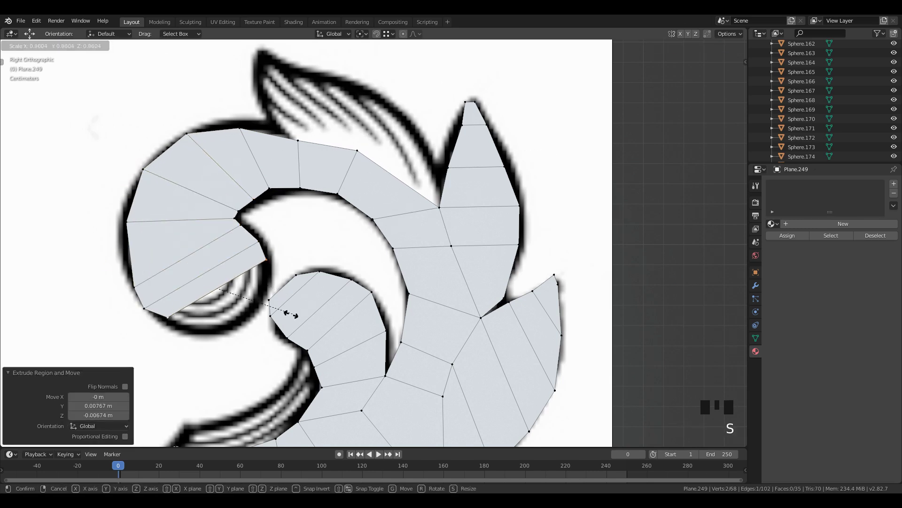
pyautogui.press('e')
pyautogui.press('s')
pyautogui.press('e')
pyautogui.press('s')
pyautogui.rightClick(167, 318)
pyautogui.press('g')
# Extrude the top leaf from the scroll's upper edge, fill its join with the stem and taper it to the tip
pyautogui.keyDown('shift'); pyautogui.moveTo(342, 155); pyautogui.dragTo(282, 267, button='middle'); pyautogui.keyUp('shift')
pyautogui.rightClick(296, 261)
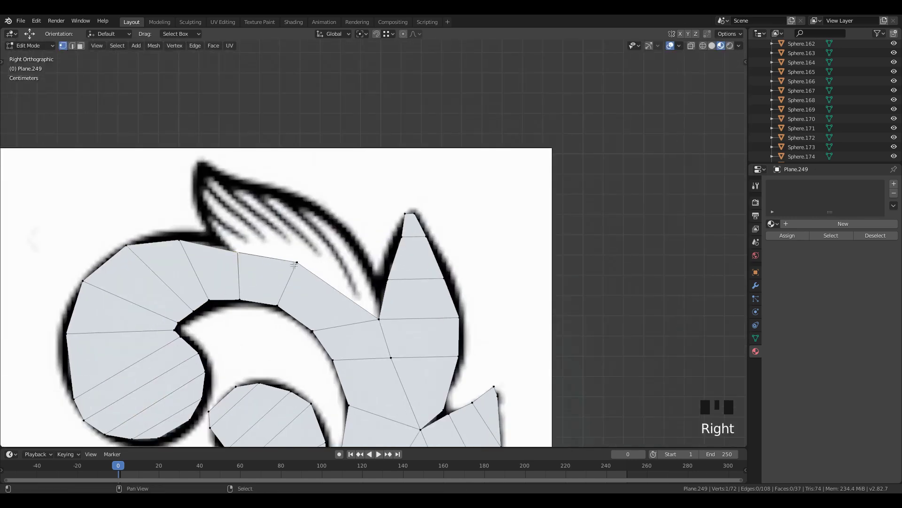
pyautogui.keyDown('shift'); pyautogui.rightClick(238, 252); pyautogui.keyUp('shift')
pyautogui.press('e')
pyautogui.press('g')
pyautogui.keyDown('shift'); pyautogui.rightClick(365, 310); pyautogui.keyUp('shift')
pyautogui.keyDown('shift'); pyautogui.rightClick(298, 261); pyautogui.keyUp('shift')
pyautogui.keyDown('shift'); pyautogui.rightClick(319, 214); pyautogui.keyUp('shift')
pyautogui.press('f')
pyautogui.press('e')
pyautogui.press('r')
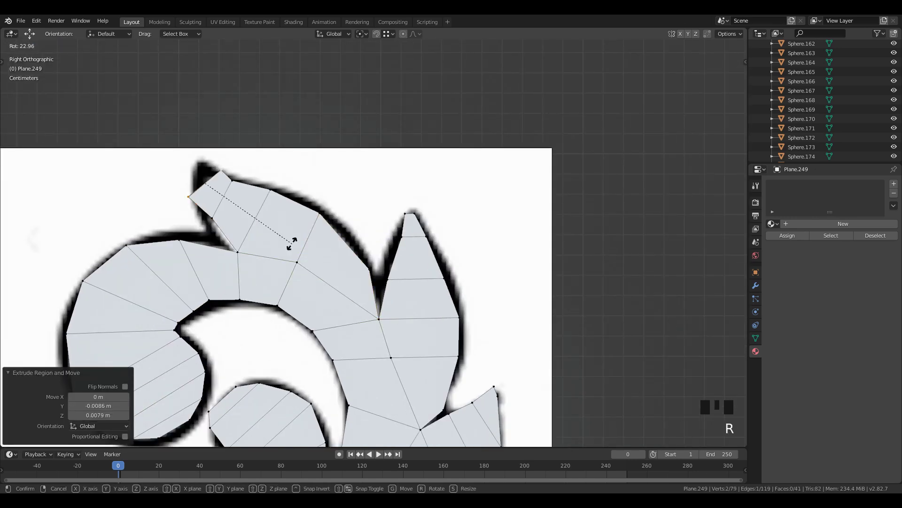
pyautogui.press('s')
# Add one centred loop cut running along the whole main stem and large scroll
pyautogui.scroll(-3, 263, 264)
pyautogui.keyDown('shift'); pyautogui.moveTo(277, 411); pyautogui.dragTo(340, 283, button='middle'); pyautogui.keyUp('shift')
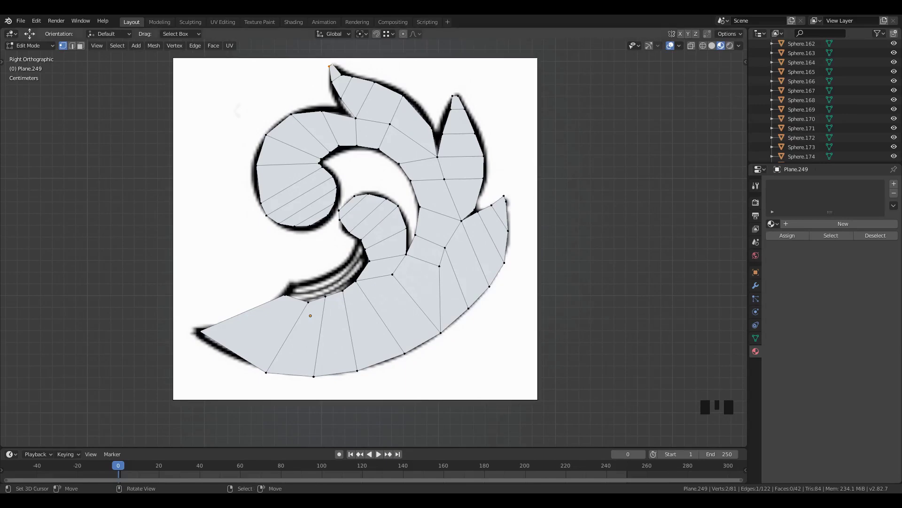
pyautogui.doubleClick(344, 339)
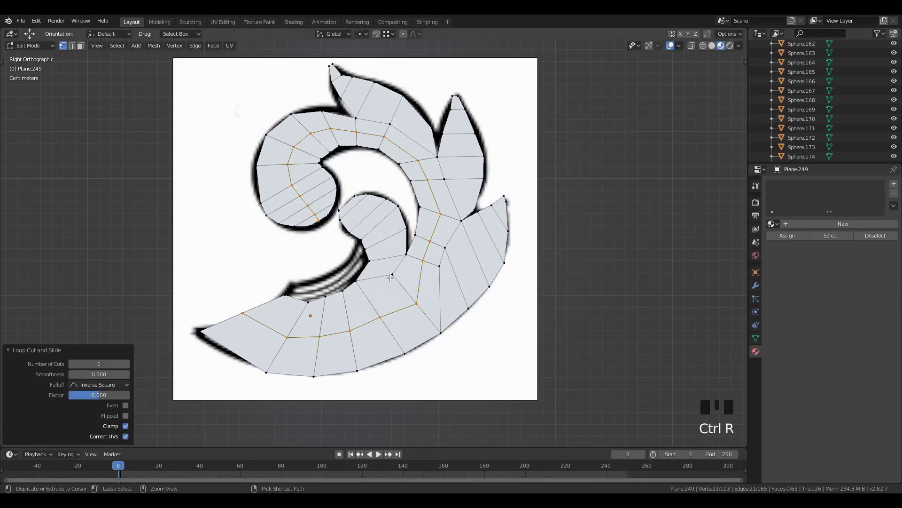
# Add centred loop cuts running along the small scroll, the outer lower leaf, the pointed middle leaf and the top leaf
pyautogui.hotkey('ctrl', 'r')
pyautogui.click(389, 262)
pyautogui.click(388, 261)
pyautogui.hotkey('ctrl', 'r')
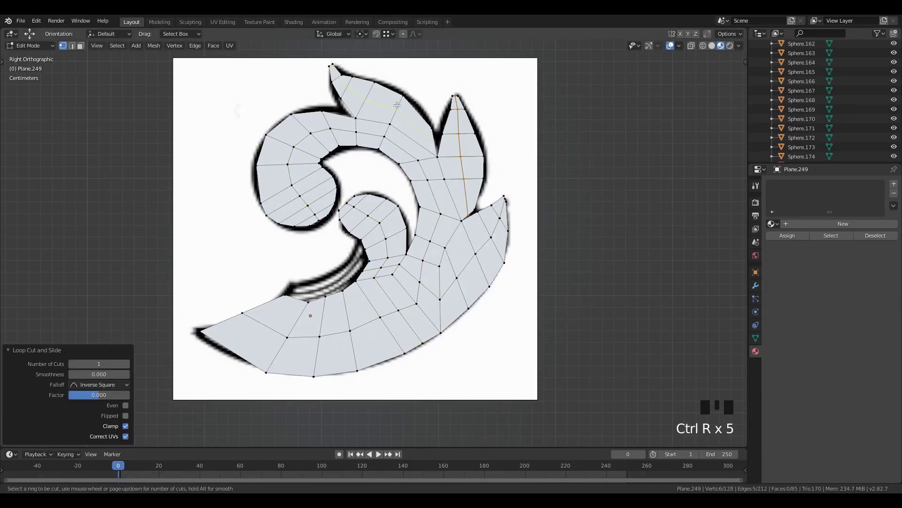
pyautogui.click(397, 105)
pyautogui.rightClick(397, 105)
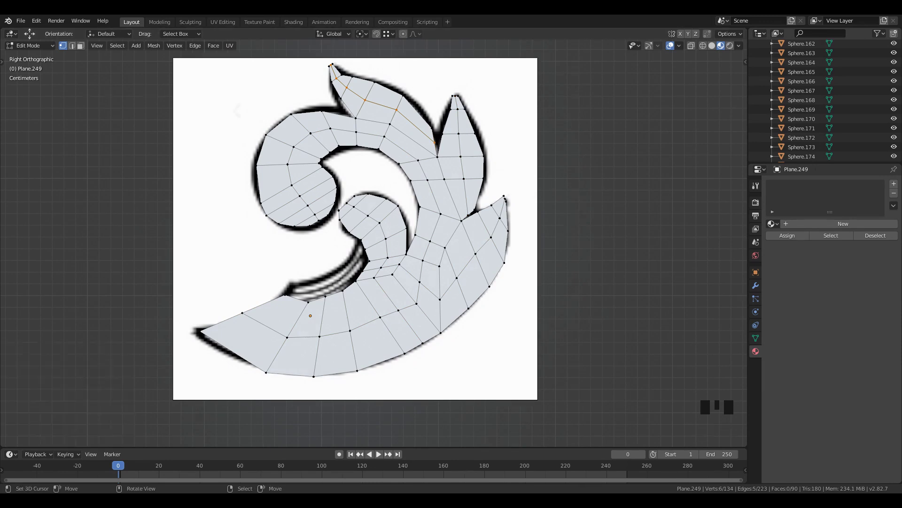
# Select the centre loops of the stem, scrolls and leaves without their outline vertices and move them about 0.015 m along global X
pyautogui.scroll(1, 366, 344)
pyautogui.rightClick(367, 344)
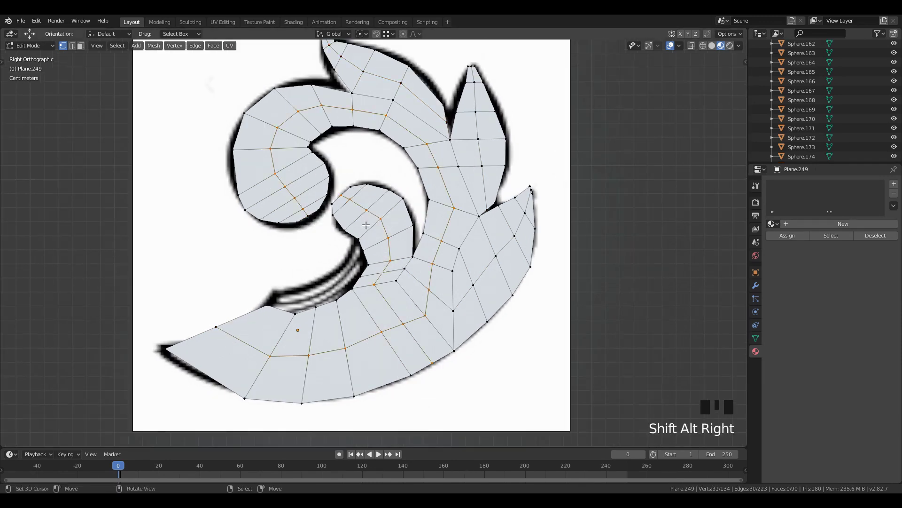
pyautogui.middleClick(379, 290)
pyautogui.middleClick(436, 363)
pyautogui.rightClick(436, 363)
pyautogui.keyDown('shift'); pyautogui.moveTo(435, 363); pyautogui.dragTo(373, 387, button='middle'); pyautogui.keyUp('shift')
pyautogui.scroll(1, 386, 367)
pyautogui.keyDown('alt'); pyautogui.keyDown('shift'); pyautogui.rightClick(401, 344); pyautogui.keyUp('shift'); pyautogui.keyUp('alt')
pyautogui.press('c')
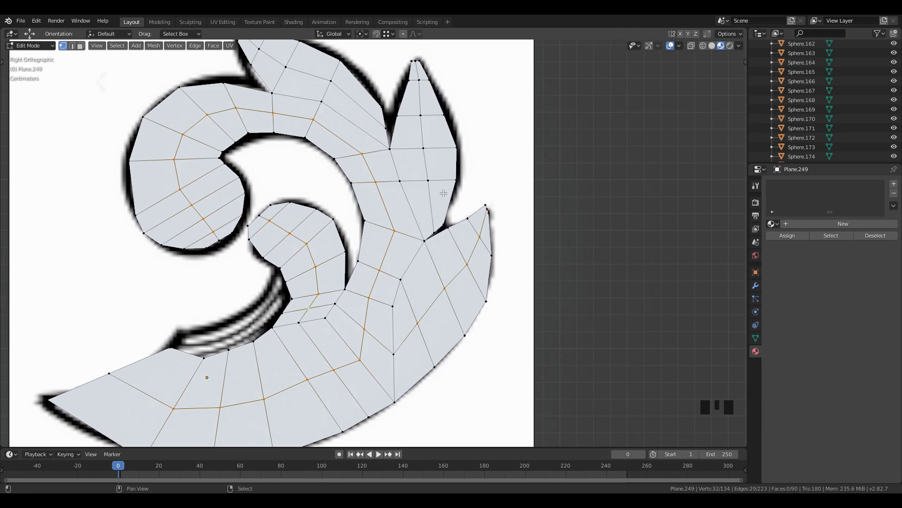
pyautogui.keyDown('shift'); pyautogui.moveTo(438, 199); pyautogui.dragTo(465, 326, button='middle'); pyautogui.keyUp('shift')
pyautogui.scroll(1, 465, 325)
pyautogui.keyDown('alt'); pyautogui.keyDown('shift'); pyautogui.rightClick(361, 203); pyautogui.keyUp('shift'); pyautogui.keyUp('alt')
pyautogui.press('c')
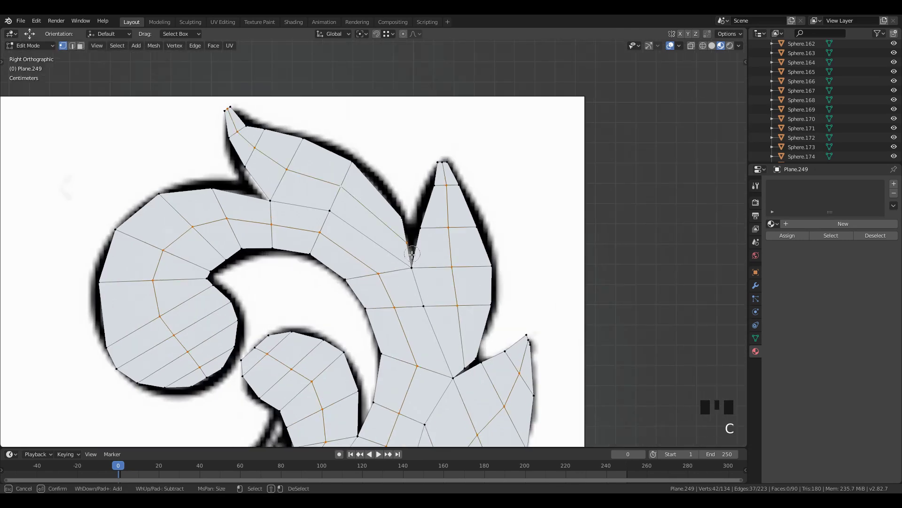
pyautogui.rightClick(229, 109)
pyautogui.scroll(-4, 263, 159)
pyautogui.keyDown('shift'); pyautogui.moveTo(416, 395); pyautogui.dragTo(405, 341, button='middle'); pyautogui.keyUp('shift')
pyautogui.keyDown('shift'); pyautogui.moveTo(407, 342); pyautogui.dragTo(386, 325, button='middle'); pyautogui.keyUp('shift')
pyautogui.keyDown('shift'); pyautogui.moveTo(451, 291); pyautogui.dragTo(339, 325, button='middle'); pyautogui.keyUp('shift')
pyautogui.scroll(2, 493, 297)
pyautogui.press('g')
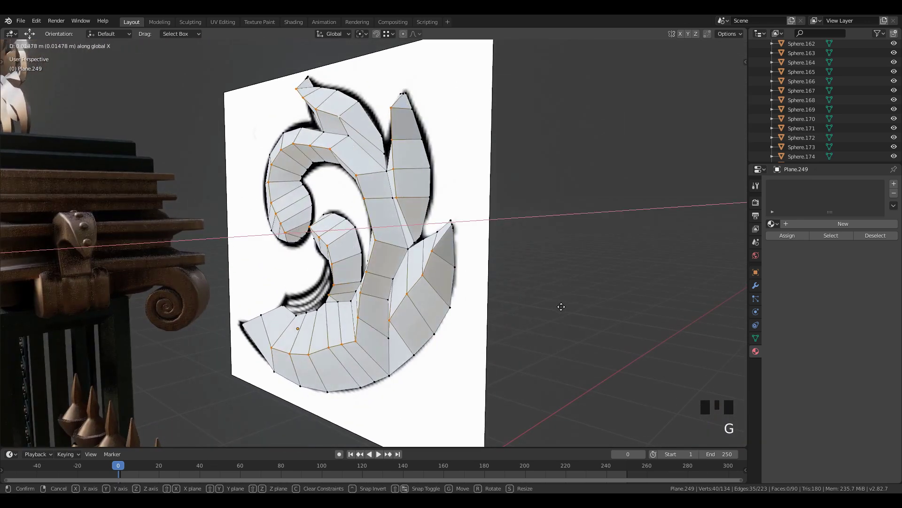
pyautogui.click(560, 307)
# Move the centre vertices nearest the three leaf tips and the large scroll's end back about 0.009 m along global X
pyautogui.scroll(2, 560, 307)
pyautogui.rightClick(454, 258)
pyautogui.keyDown('shift'); pyautogui.moveTo(396, 125); pyautogui.dragTo(389, 229, button='middle'); pyautogui.keyUp('shift')
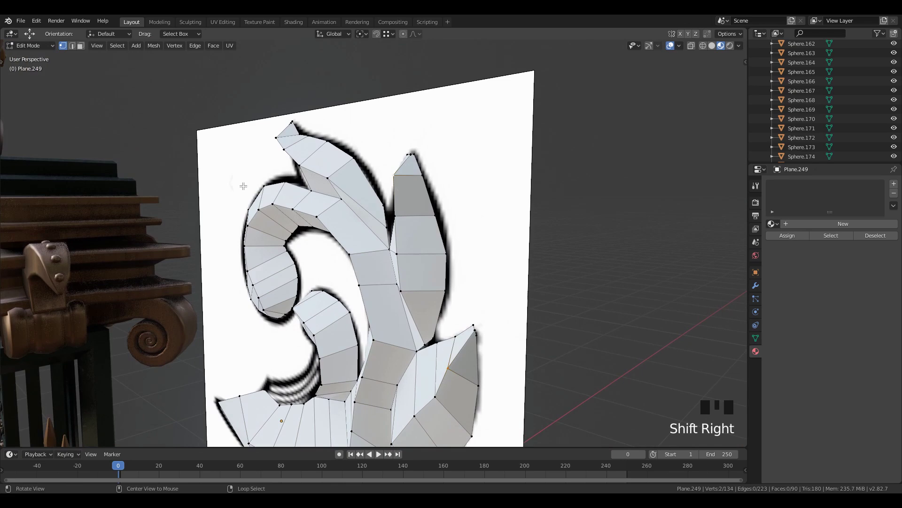
pyautogui.keyDown('shift'); pyautogui.moveTo(243, 186); pyautogui.dragTo(345, 189, button='middle'); pyautogui.keyUp('shift')
pyautogui.keyDown('shift'); pyautogui.rightClick(274, 372); pyautogui.keyUp('shift')
pyautogui.keyDown('shift'); pyautogui.moveTo(282, 366); pyautogui.dragTo(293, 229, button='middle'); pyautogui.keyUp('shift')
pyautogui.moveTo(555, 348); pyautogui.dragTo(505, 313, button='middle')
pyautogui.keyDown('shift'); pyautogui.moveTo(507, 310); pyautogui.dragTo(388, 307, button='middle'); pyautogui.keyUp('shift')
pyautogui.scroll(-1, 388, 307)
pyautogui.press('g')
pyautogui.press('x')
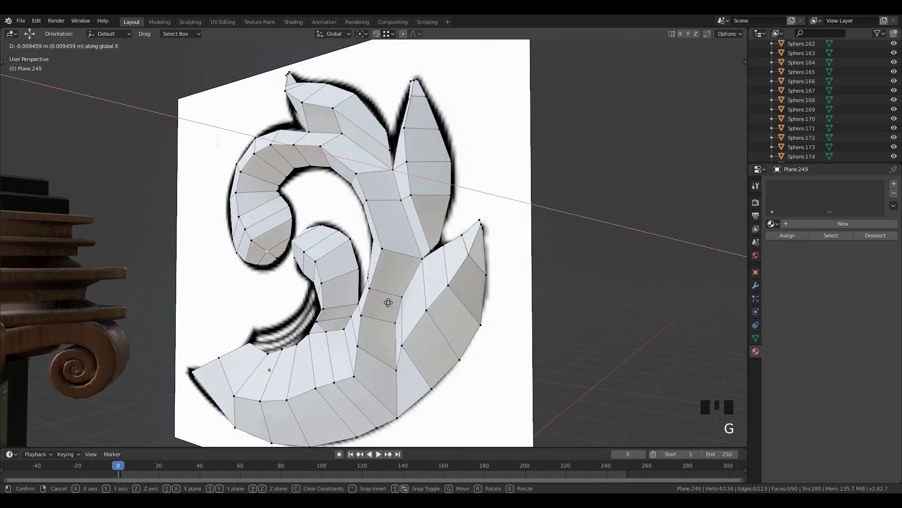
pyautogui.click(388, 302)
# Adjust the depth of the small scroll's end centre vertex along global X
pyautogui.rightClick(303, 252)
pyautogui.press('g')
pyautogui.press('x')
pyautogui.click(265, 312)
pyautogui.moveTo(266, 311); pyautogui.dragTo(437, 242, button='middle')
# Shade the acanthus leaf smooth and enable Auto Smooth at 30° in object mode
pyautogui.press('Tab')
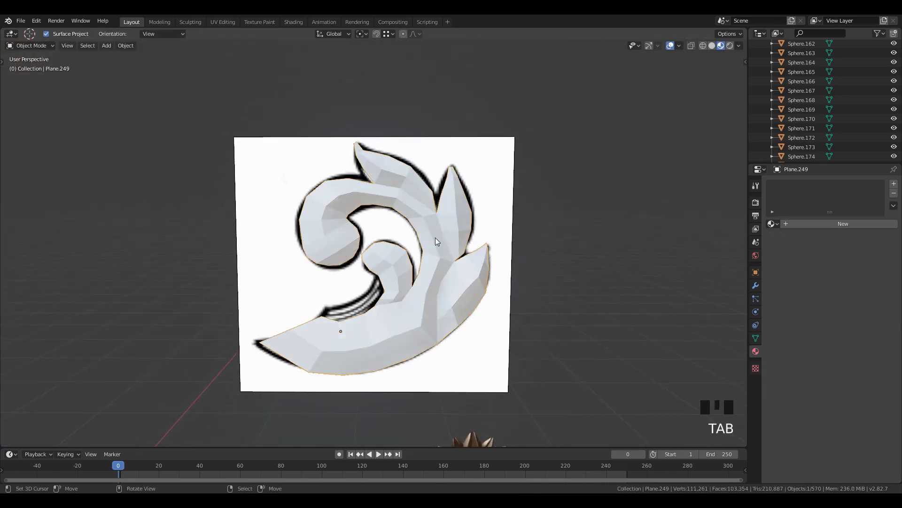
pyautogui.press('w')
pyautogui.click(437, 241)
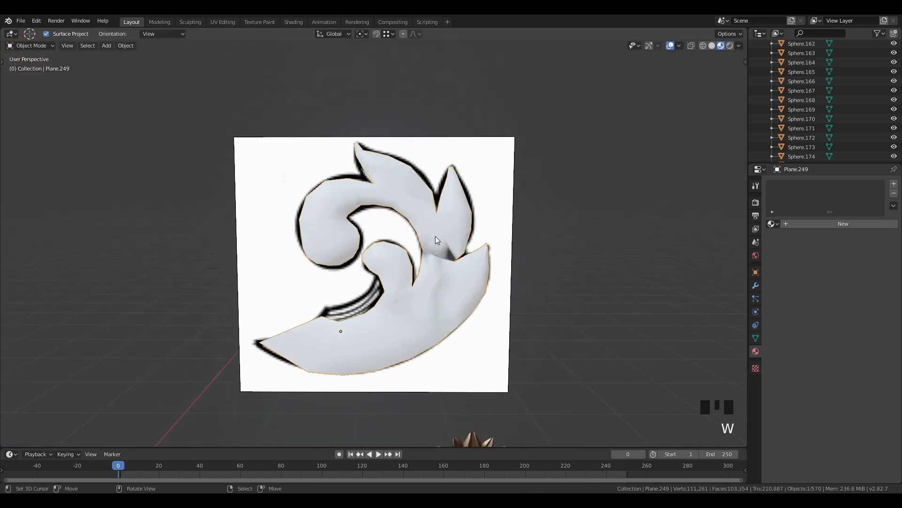
pyautogui.click(755, 339)
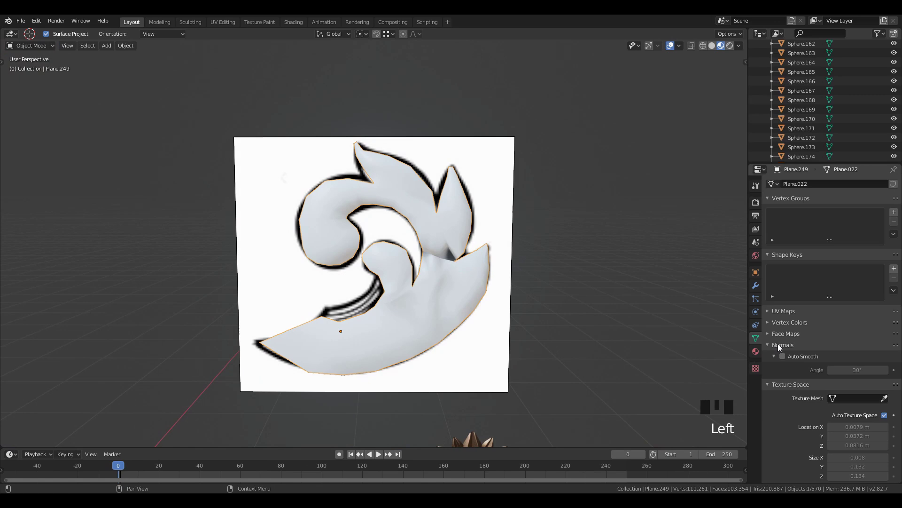
pyautogui.click(783, 356)
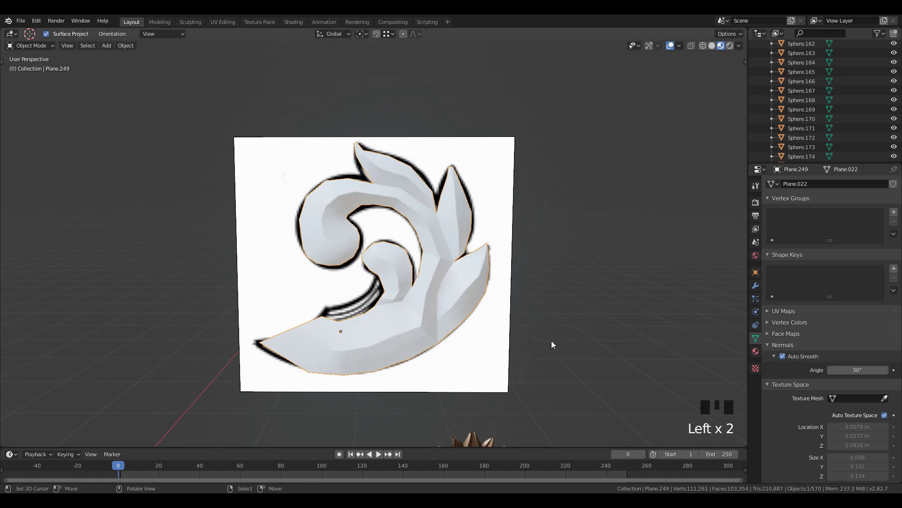
# Apply the golden rosette's Material.003 to the acanthus leaf
pyautogui.scroll(4, 552, 341)
pyautogui.keyDown('shift'); pyautogui.moveTo(548, 332); pyautogui.dragTo(463, 284, button='middle'); pyautogui.keyUp('shift')
pyautogui.scroll(-1, 371, 250)
pyautogui.scroll(-2, 458, 301)
pyautogui.scroll(-1, 456, 308)
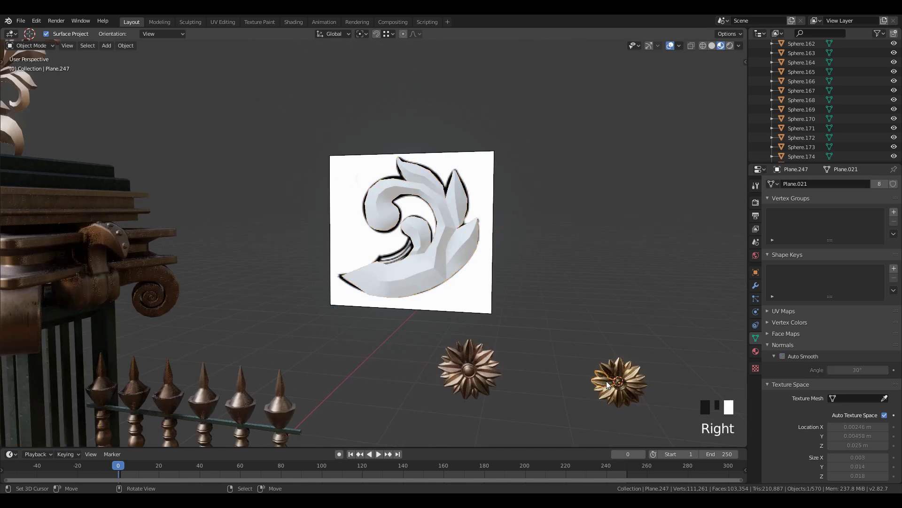
pyautogui.click(756, 351)
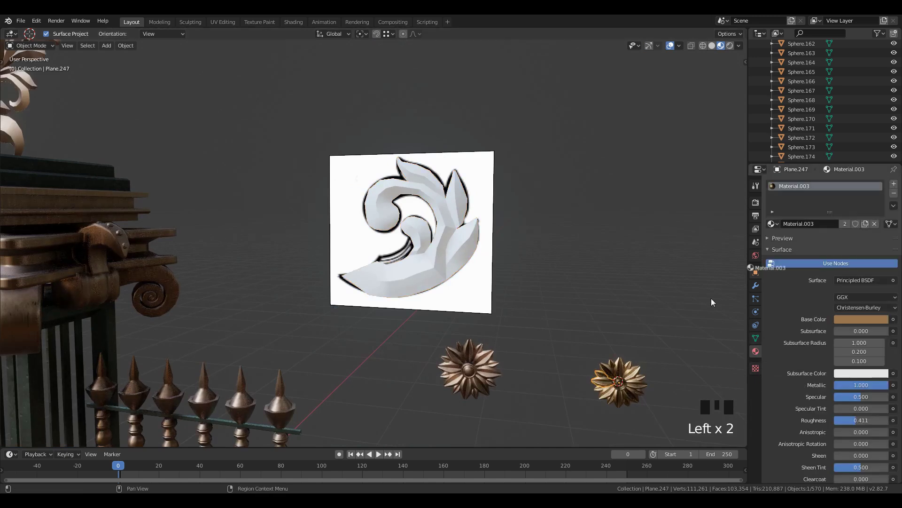
# Delete the reference image and move the leaf about -0.68 m in Y and 0.35 m in Z, beside the gate's top scrollwork
pyautogui.rightClick(470, 304)
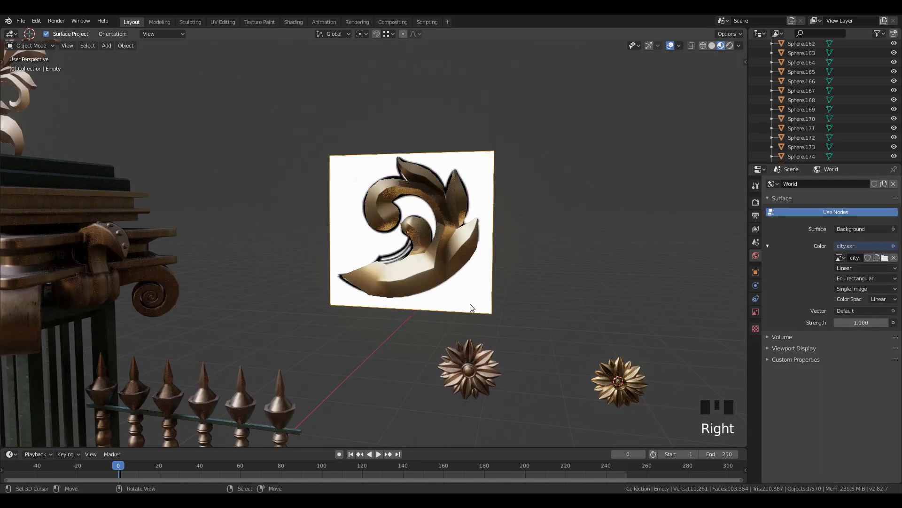
pyautogui.press('Delete')
pyautogui.scroll(-3, 363, 306)
pyautogui.keyDown('shift'); pyautogui.moveTo(363, 306); pyautogui.dragTo(484, 278, button='middle'); pyautogui.keyUp('shift')
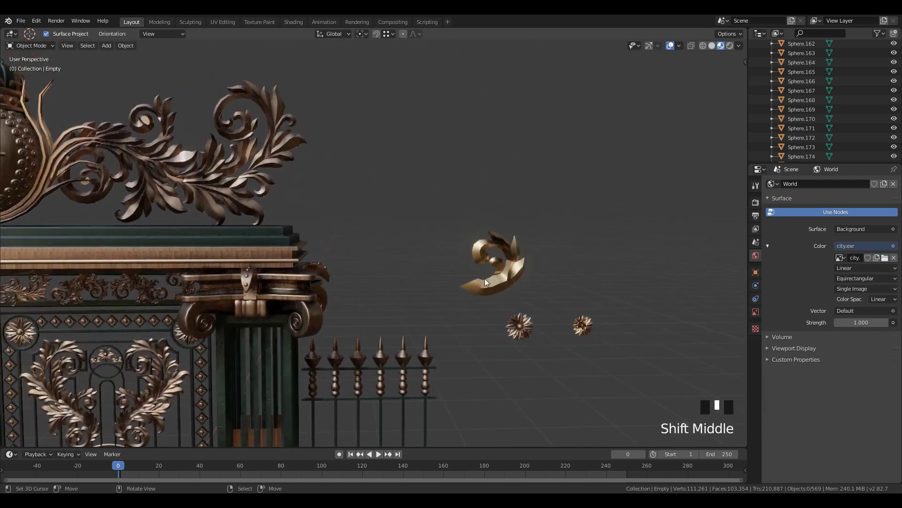
pyautogui.rightClick(484, 279)
pyautogui.press('g')
pyautogui.click(323, 203)
pyautogui.keyDown('shift'); pyautogui.moveTo(323, 203); pyautogui.dragTo(514, 303, button='middle'); pyautogui.keyUp('shift')
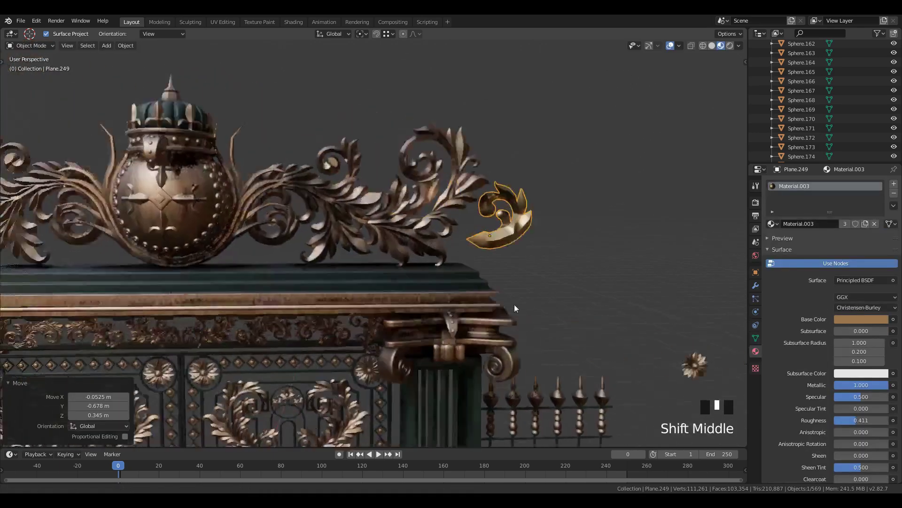